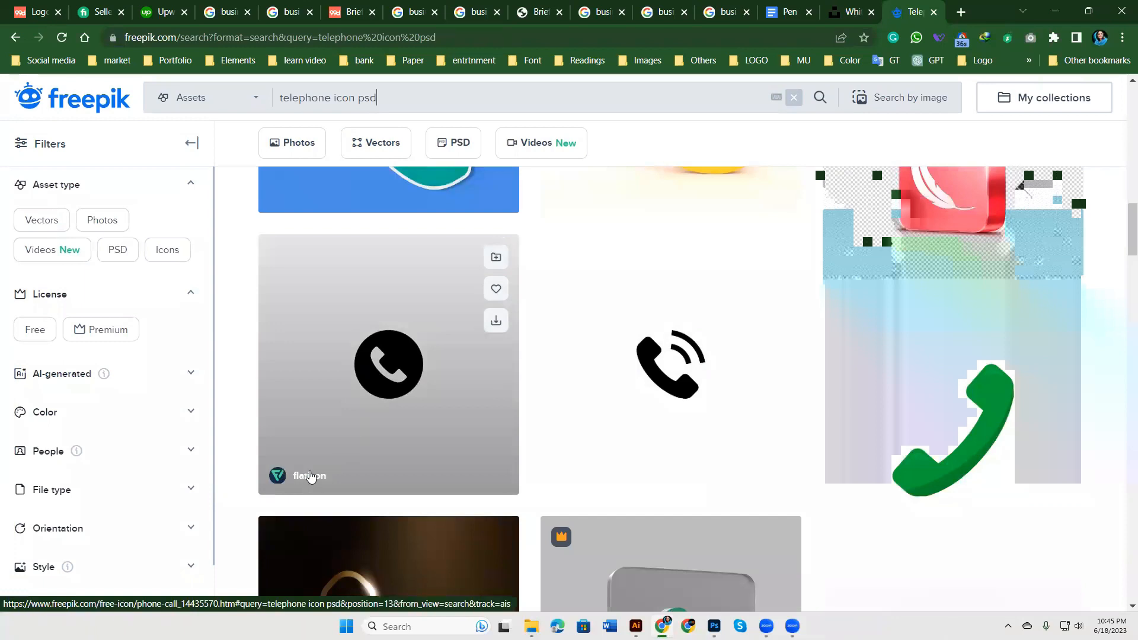
# Step: Open the round black phone-call icon result from 'telephone icon psd' in a new tab and view it
pyautogui.rightClick(364, 383)
pyautogui.click(445, 129)
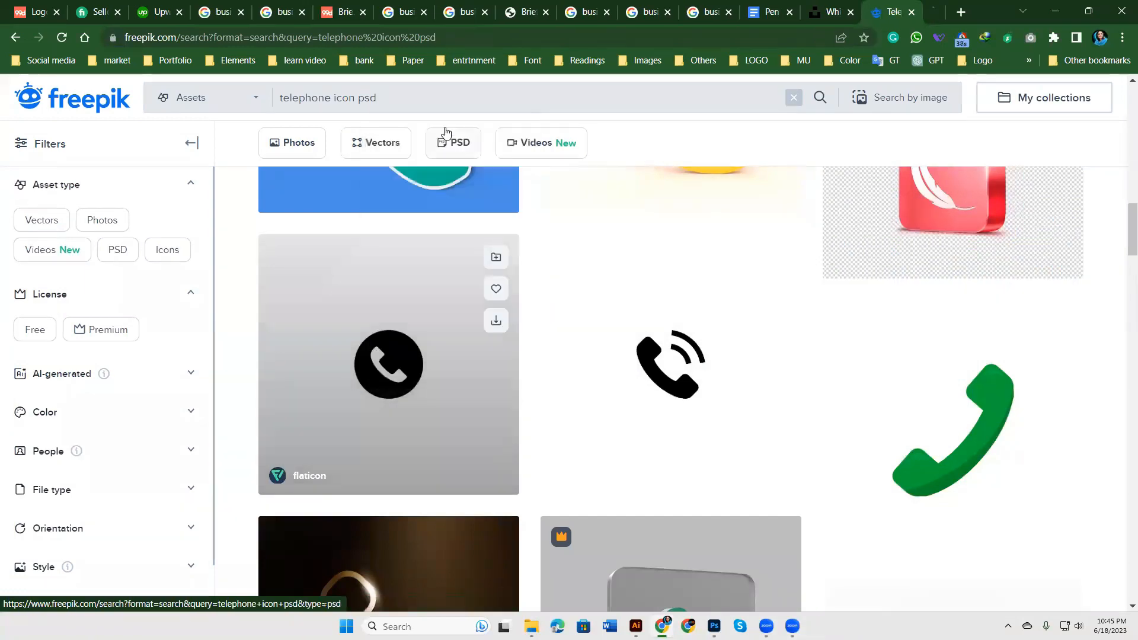
pyautogui.hotkey('ctrl', 'Tab')
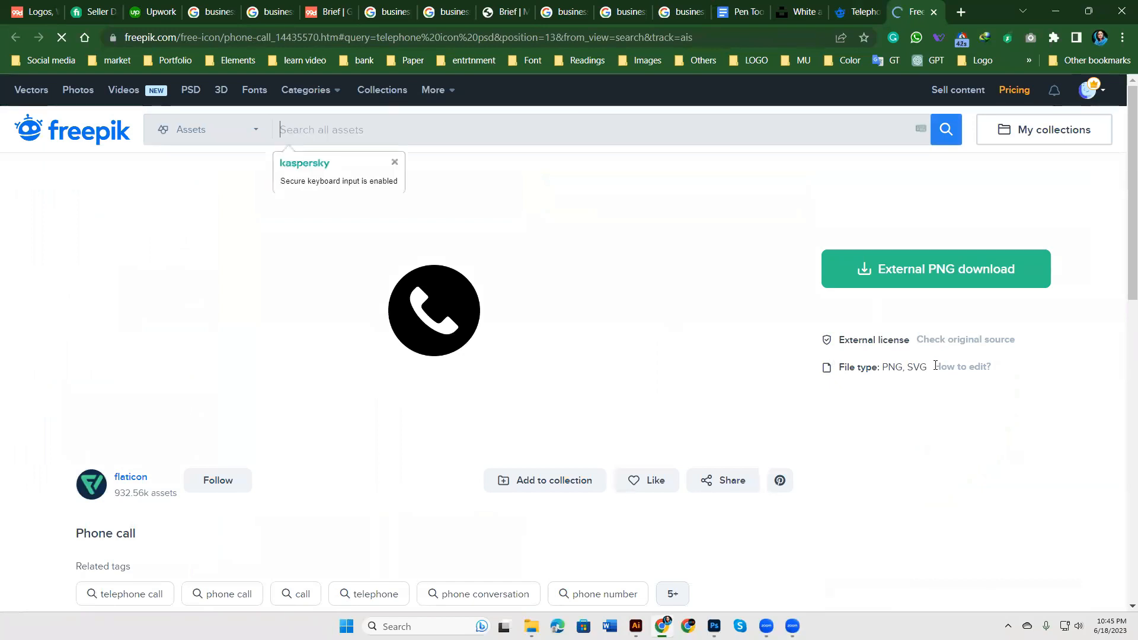
# Step: Download the Flaticon Phone Call icon as PNG, closing the Premium offer and cookie notice
pyautogui.click(996, 270)
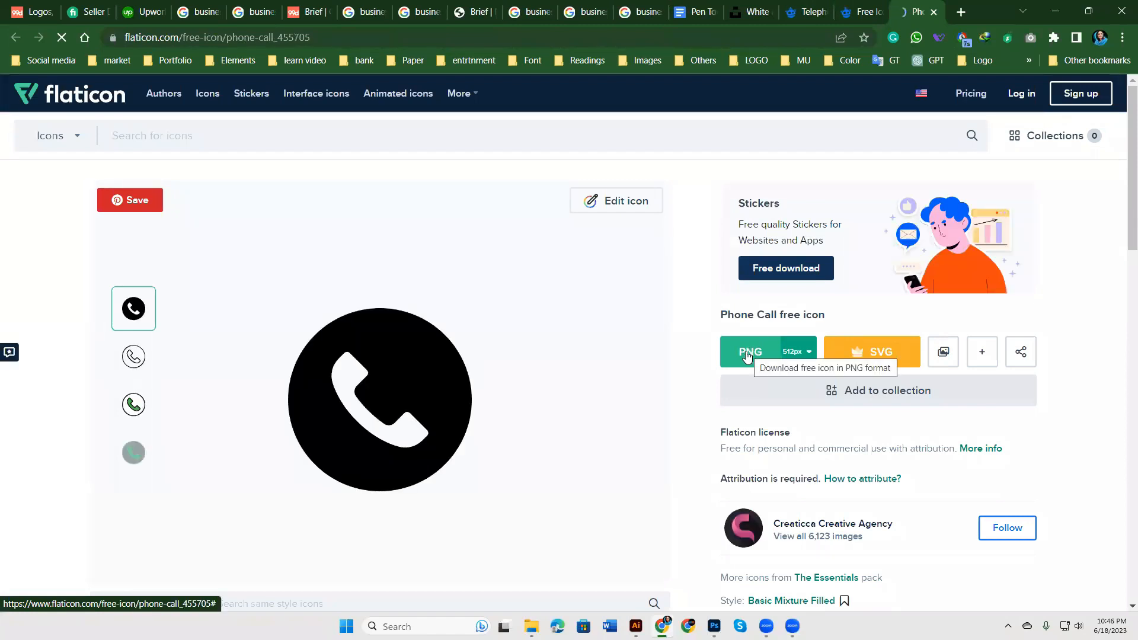
pyautogui.click(747, 352)
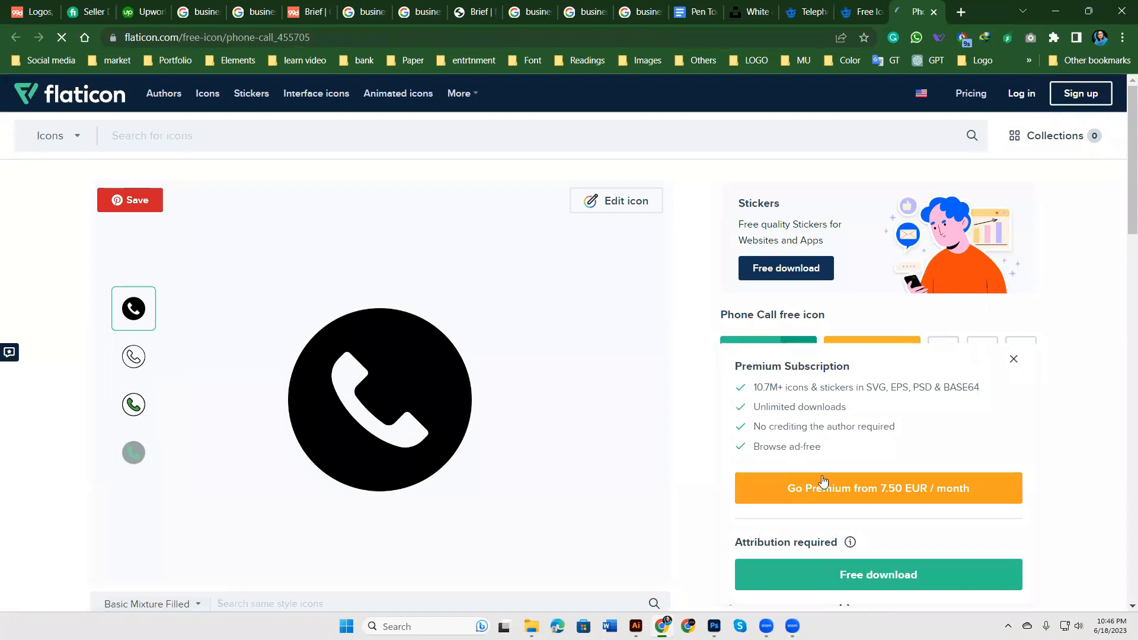
pyautogui.click(1014, 359)
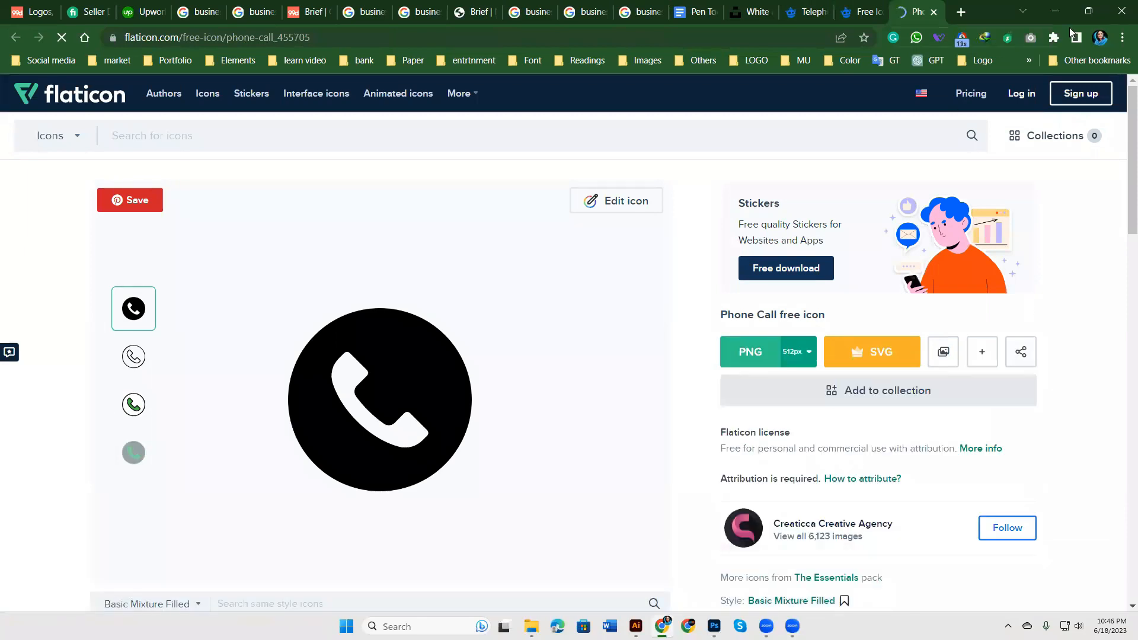
pyautogui.click(1056, 11)
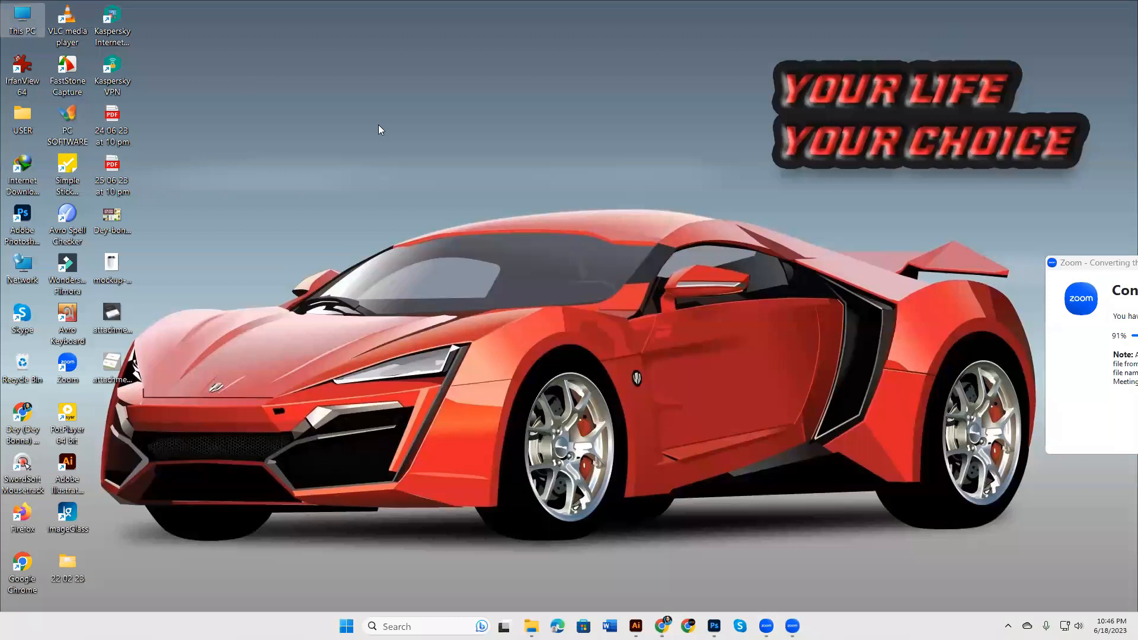
# Step: Open Icons psd from D: > Graphics > All Assets > Iconsssss > all psd in Photoshop
pyautogui.doubleClick(24, 20)
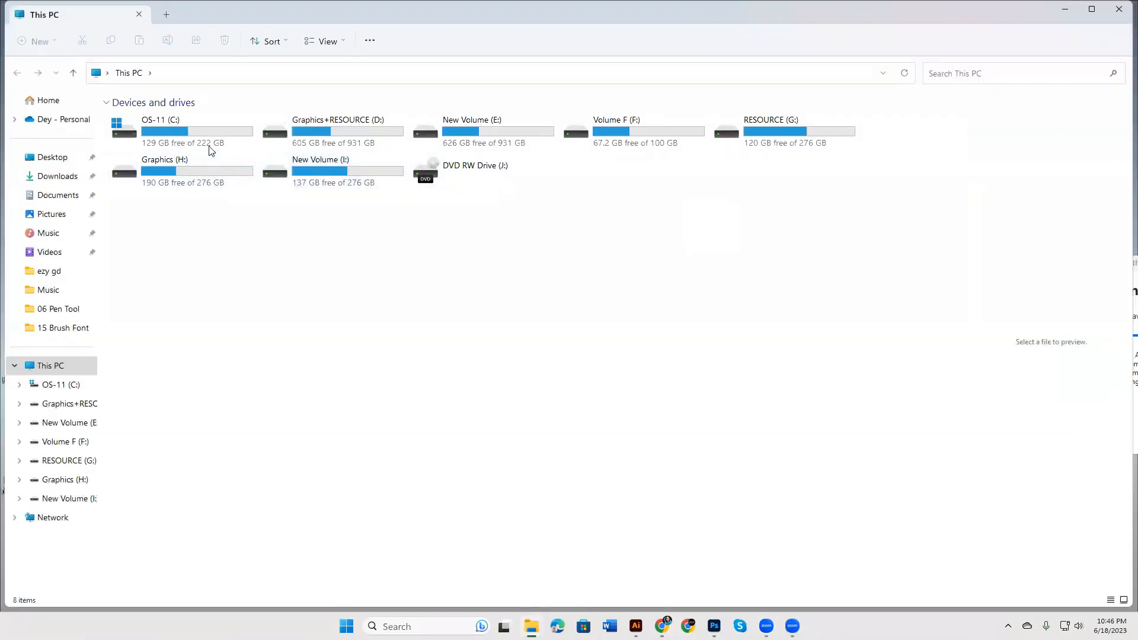
pyautogui.doubleClick(334, 130)
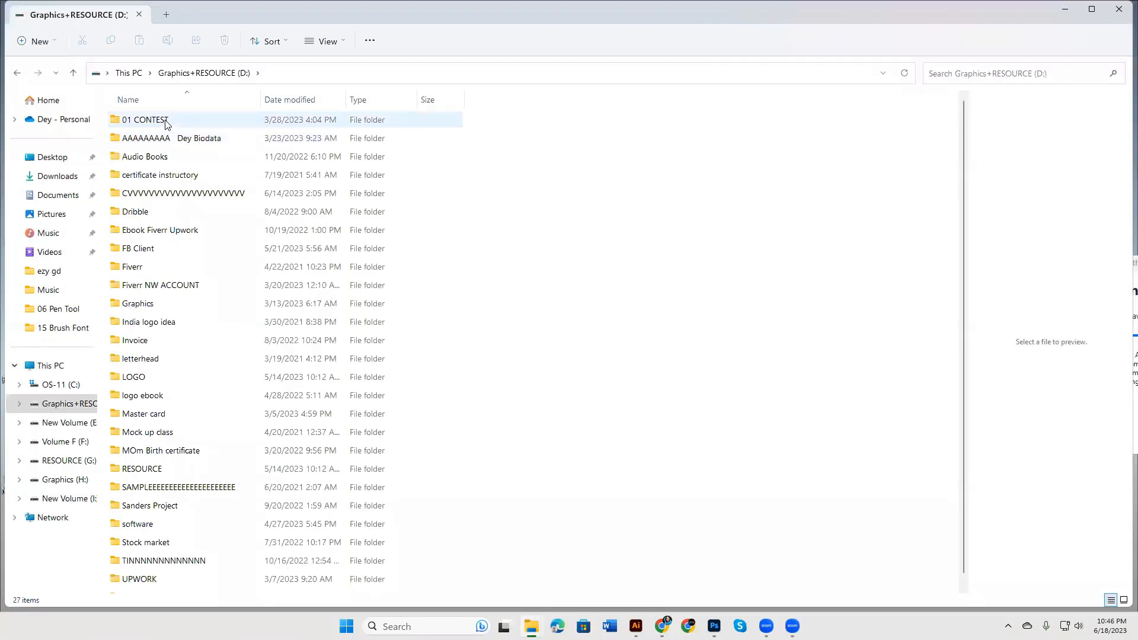
pyautogui.doubleClick(153, 304)
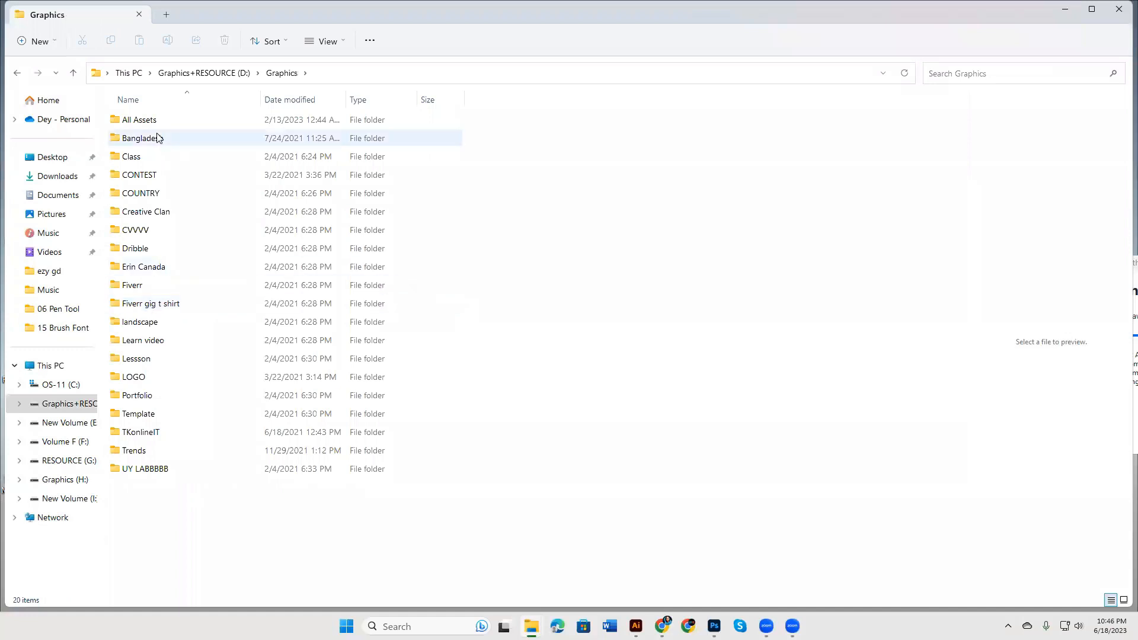
pyautogui.doubleClick(155, 123)
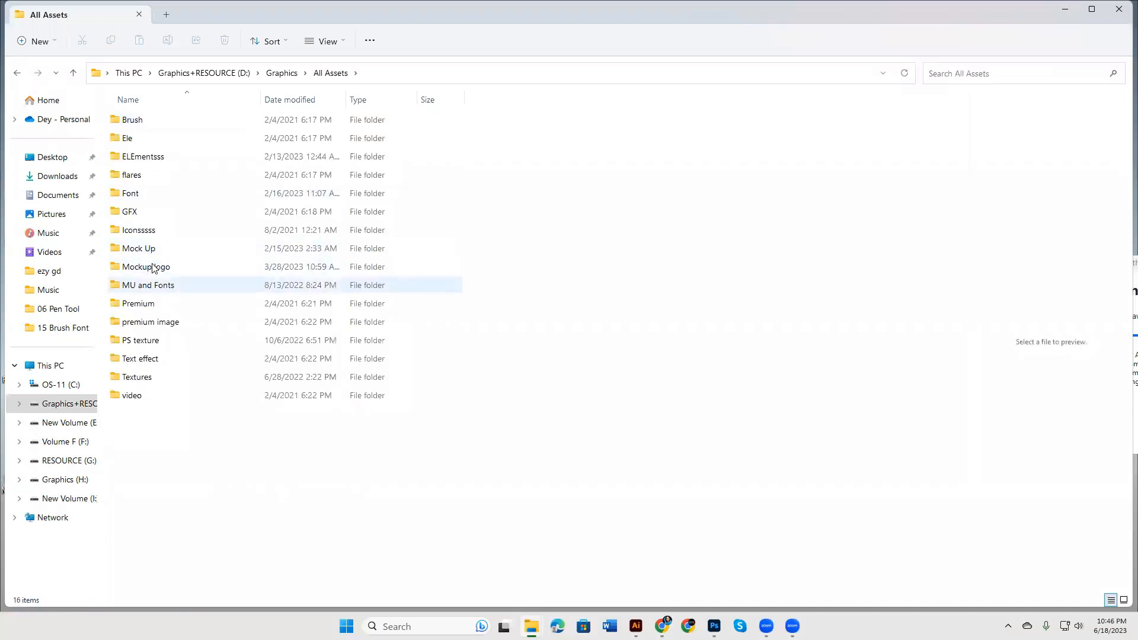
pyautogui.doubleClick(149, 231)
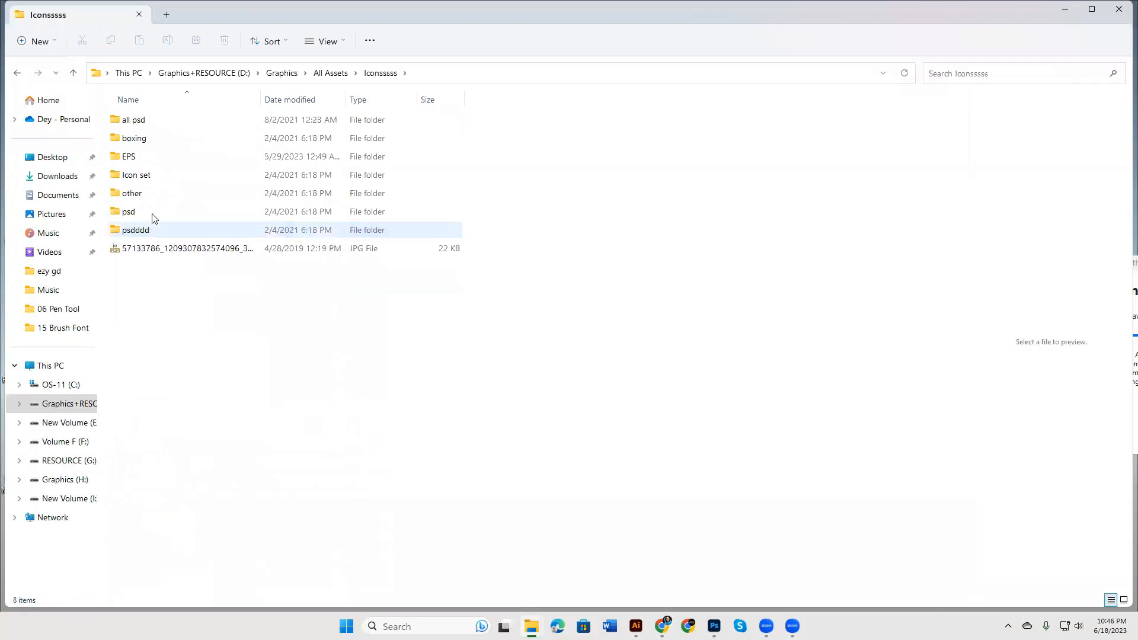
pyautogui.doubleClick(164, 121)
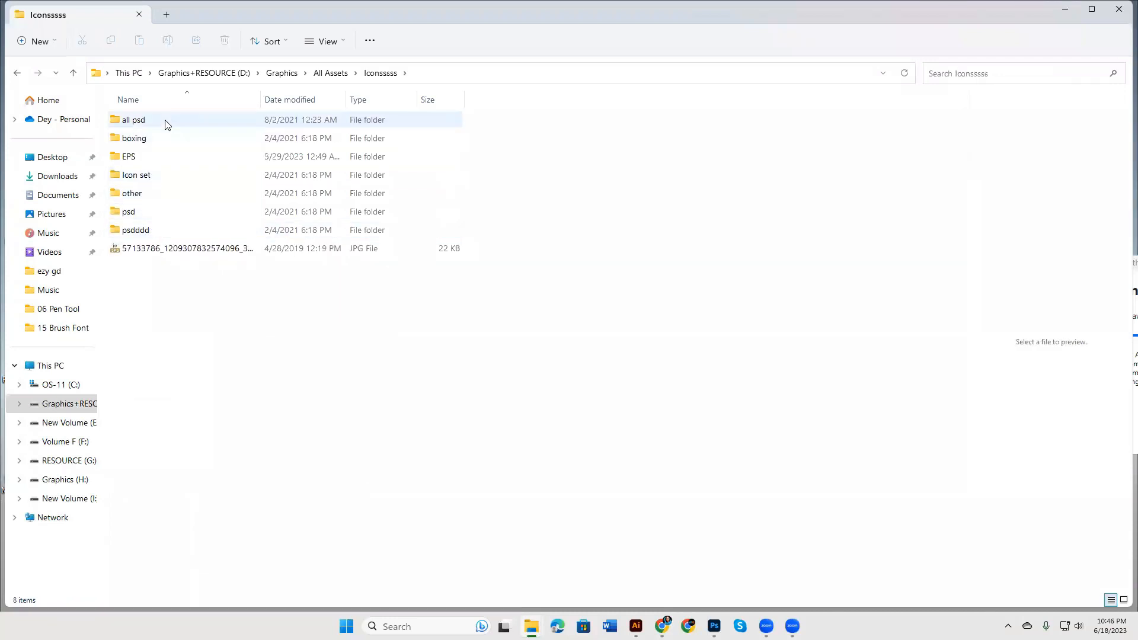
pyautogui.doubleClick(206, 128)
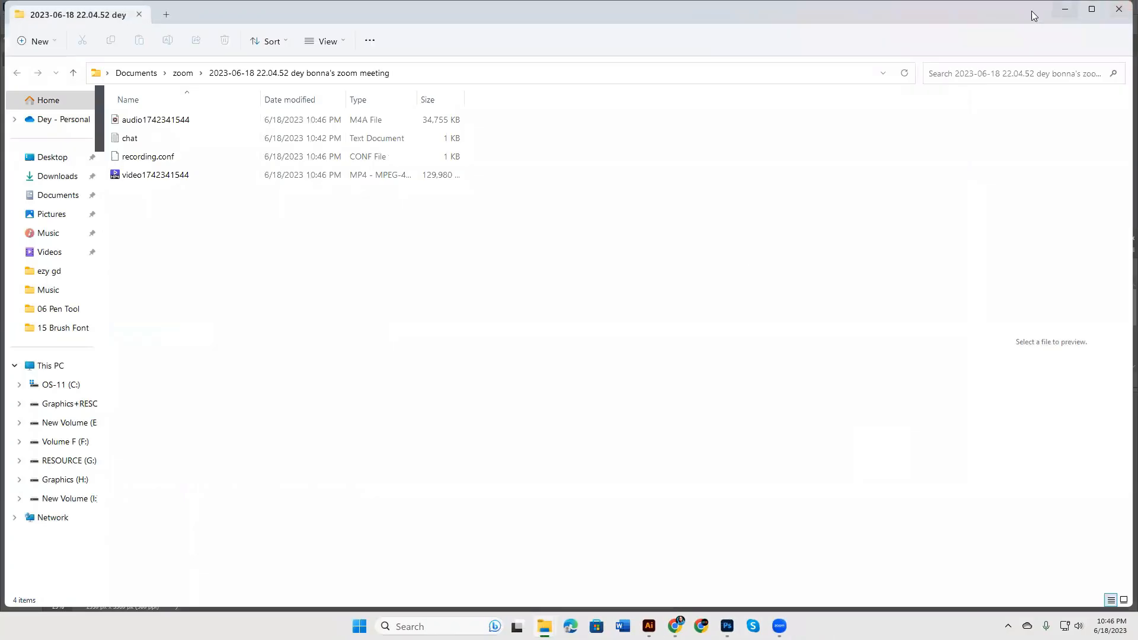
# Step: Rename the meeting recording video file to '01' and return to Photoshop
pyautogui.click(175, 173)
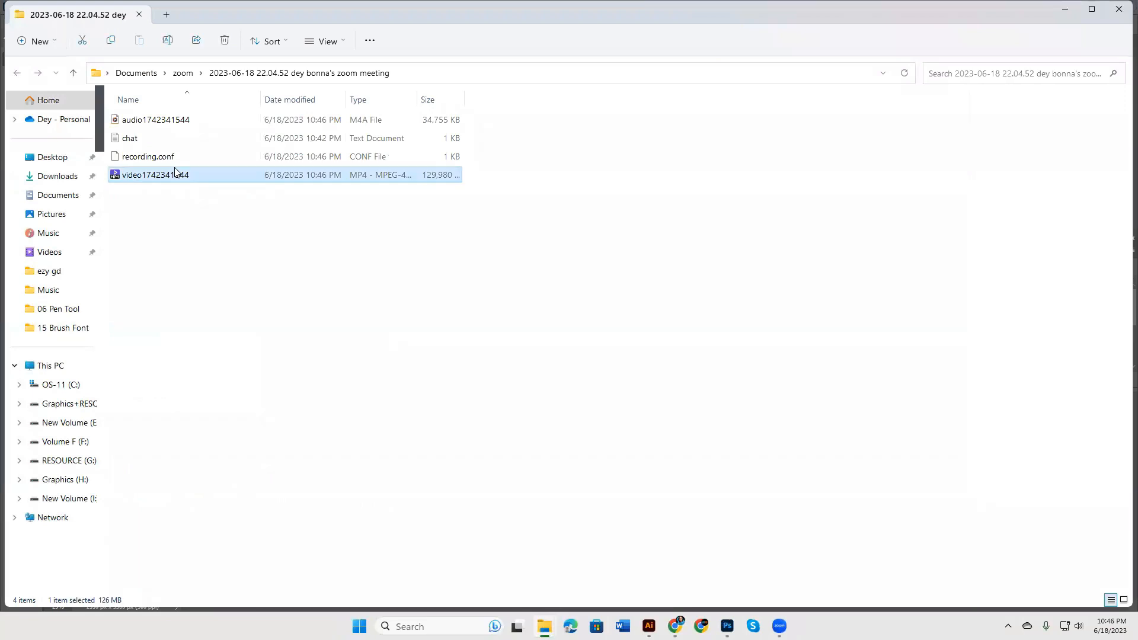
pyautogui.press('F2')
pyautogui.write('01')
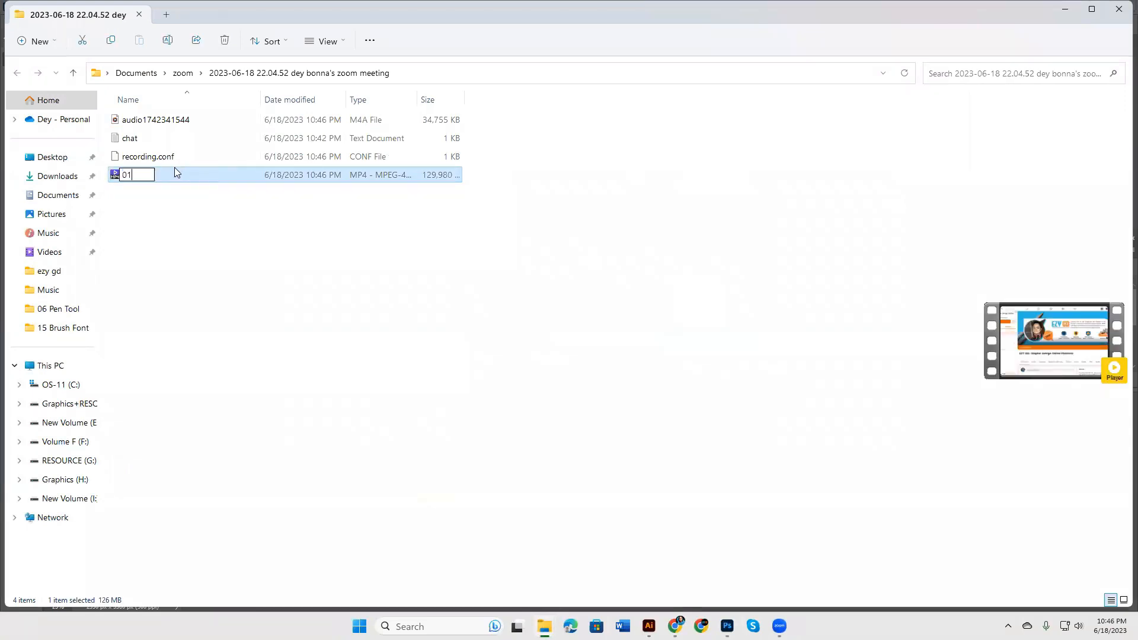
pyautogui.press('Return')
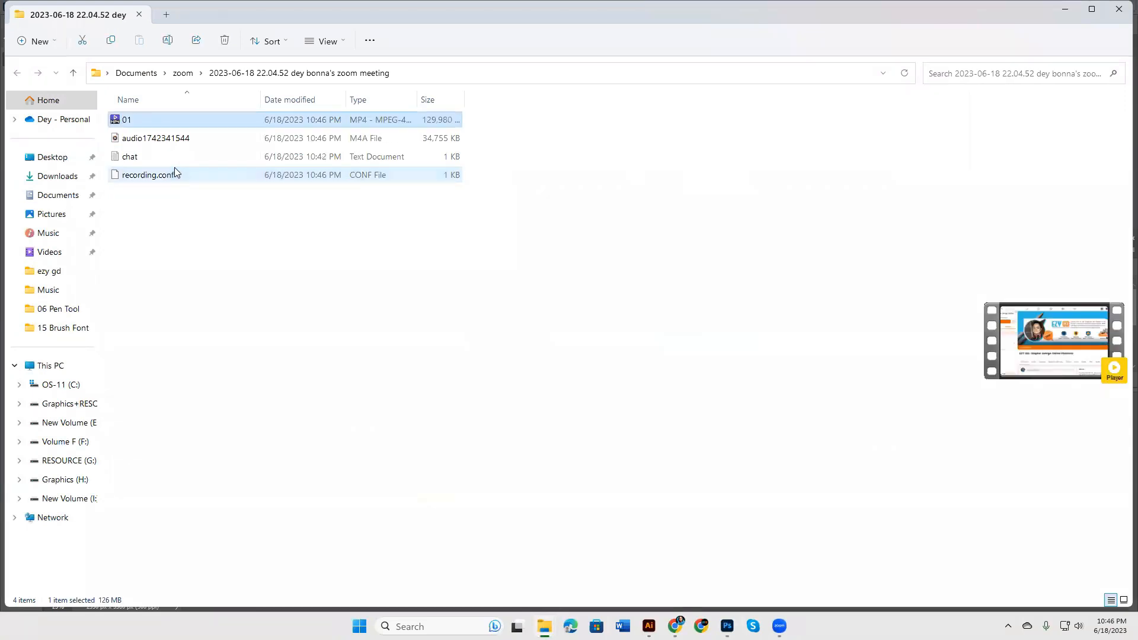
pyautogui.click(1067, 9)
# Step: Select various icons in the sheet (check mark, person, globe) and compare with the Business Card document
pyautogui.click(825, 403)
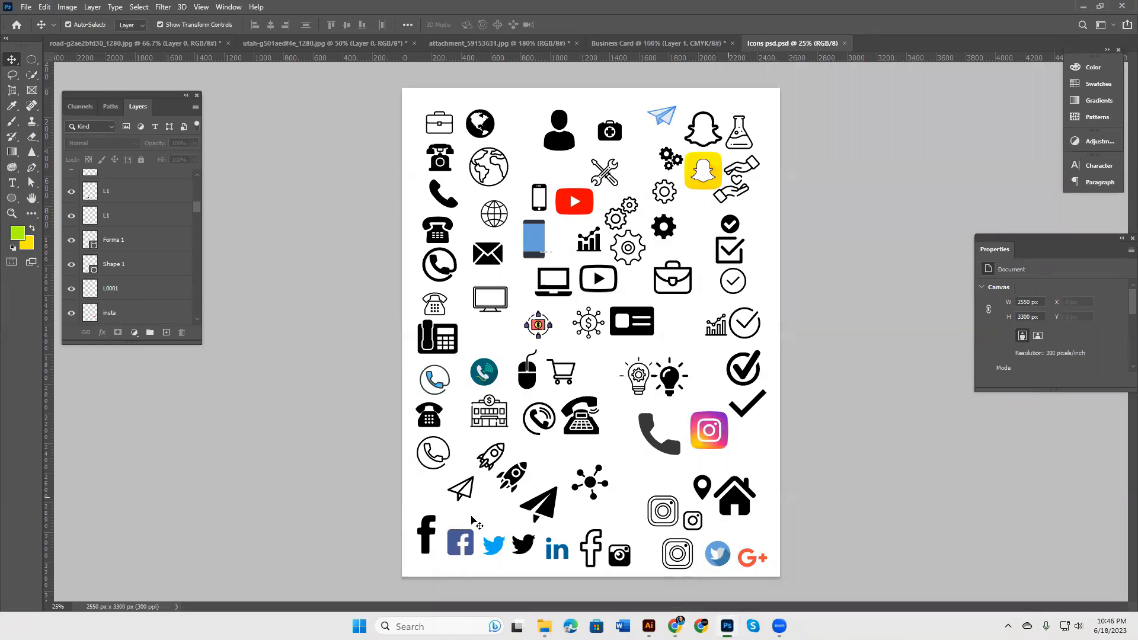
pyautogui.click(744, 372)
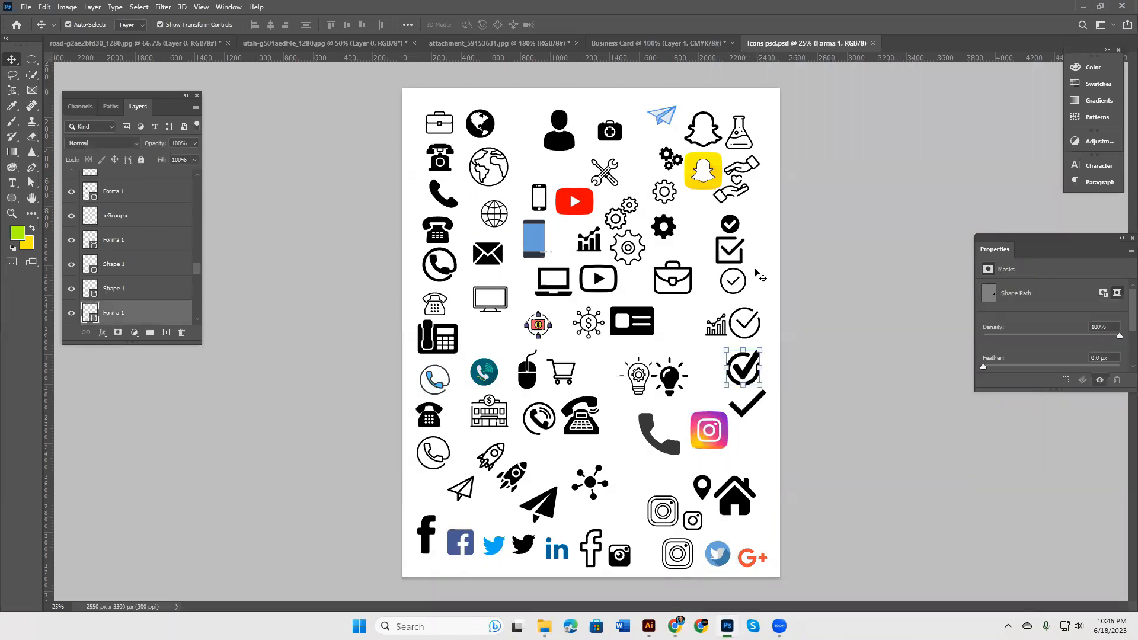
pyautogui.click(734, 222)
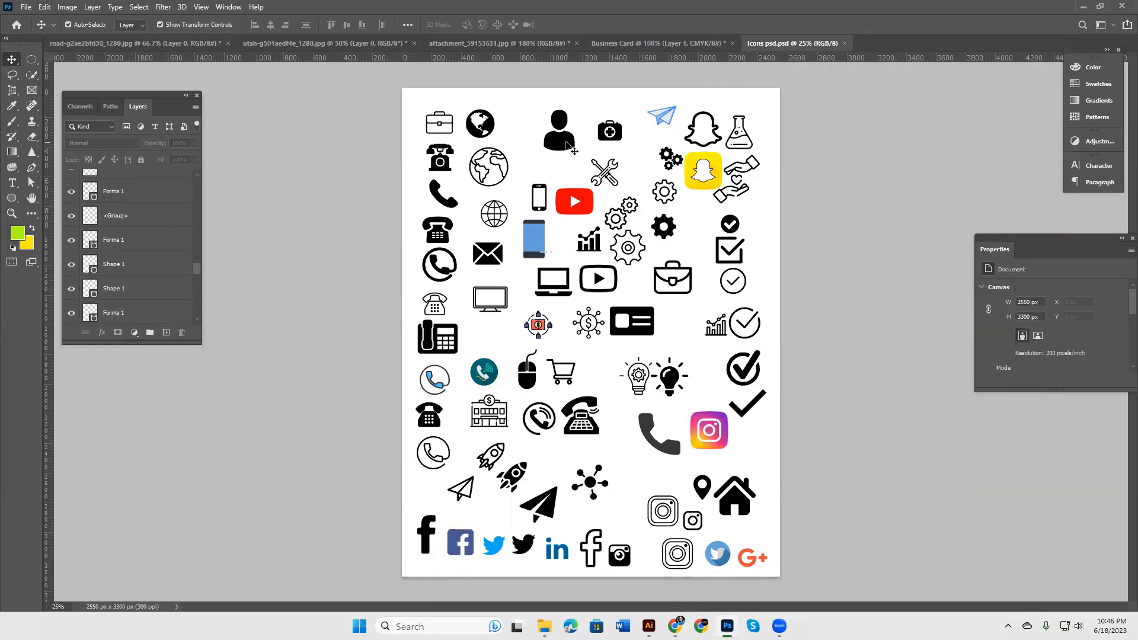
pyautogui.click(569, 145)
pyautogui.click(490, 124)
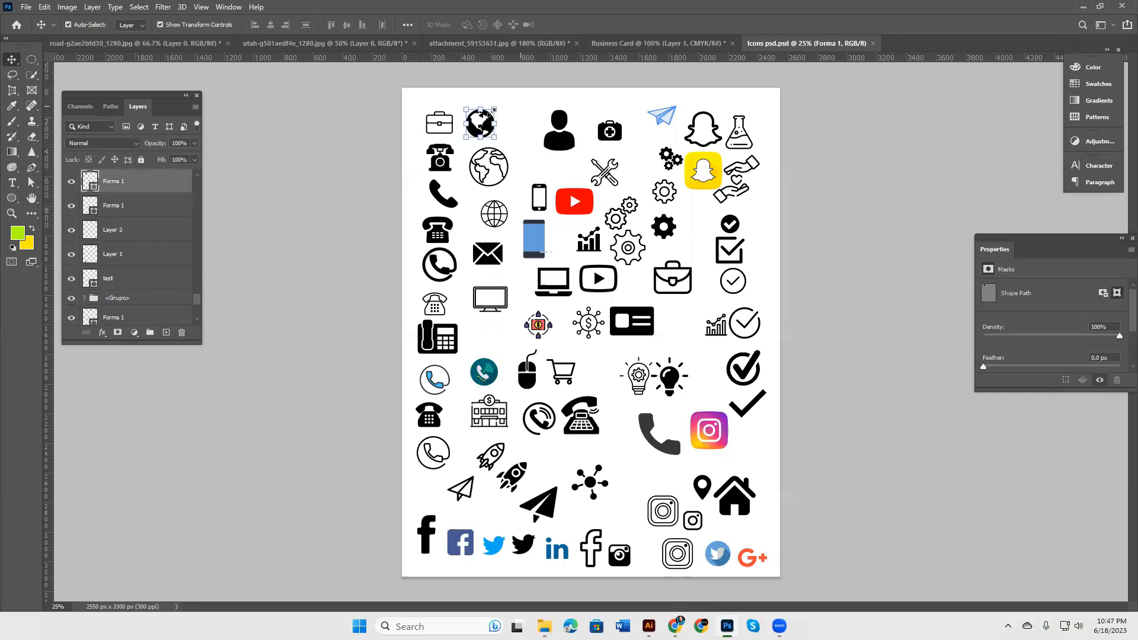
pyautogui.click(621, 45)
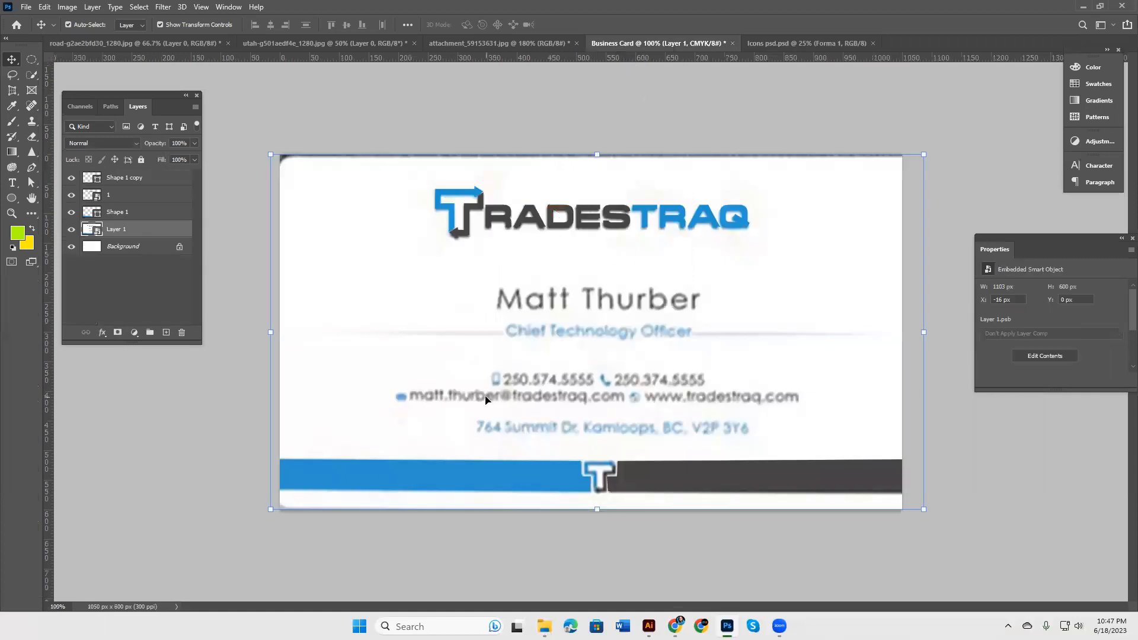
pyautogui.click(806, 43)
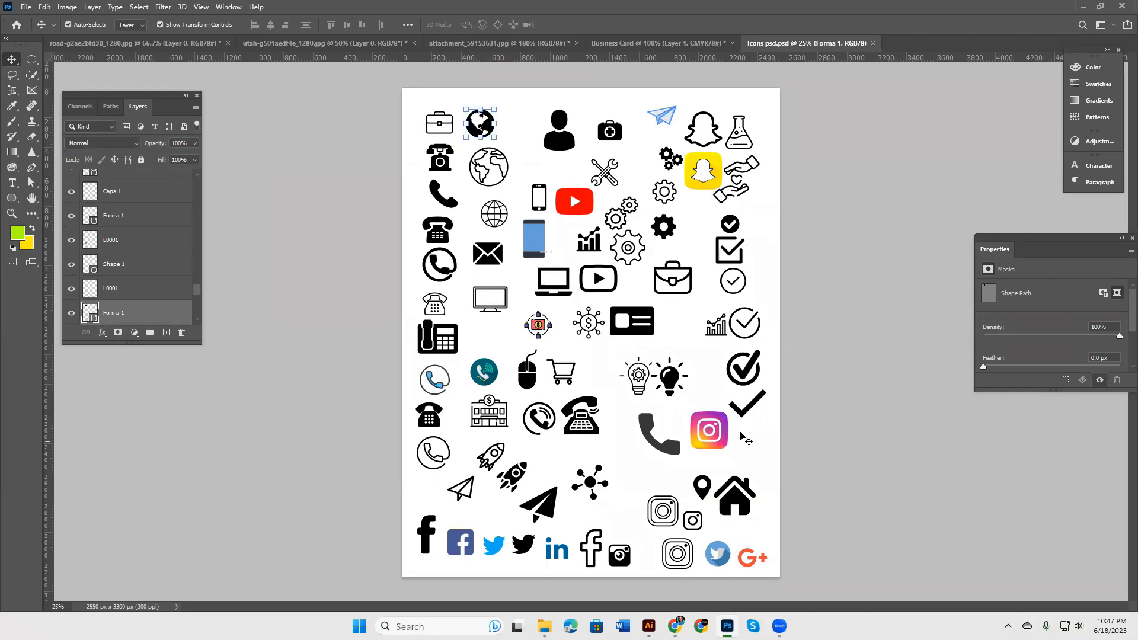
# Step: Select the small mobile phone icon's Shape 1 layer, zoom in, and enlarge the Layers panel
pyautogui.click(675, 626)
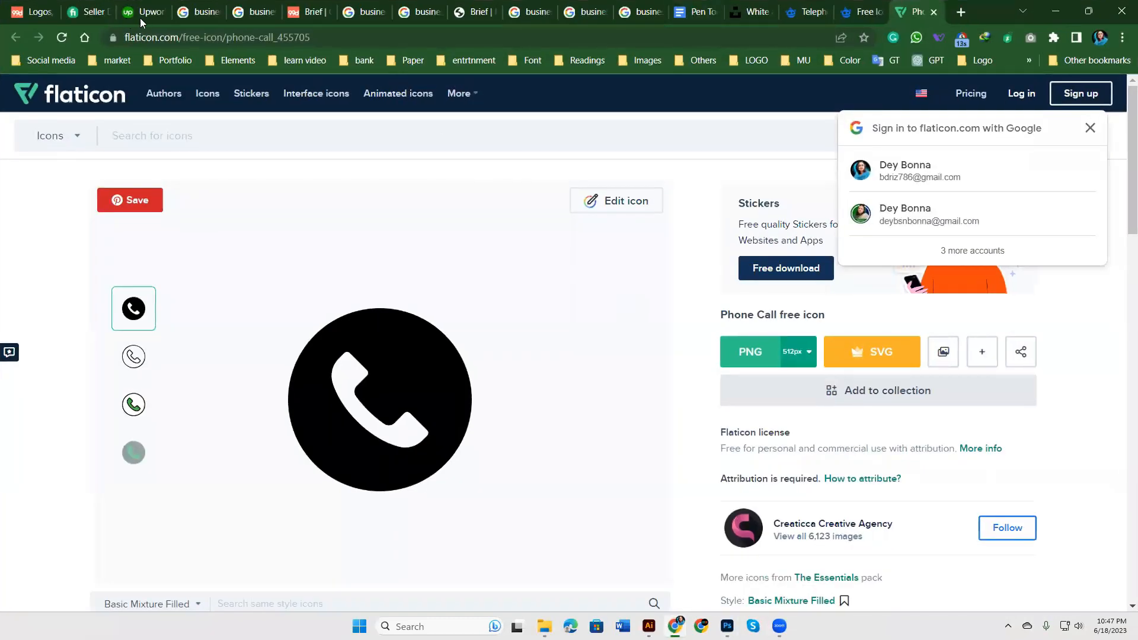
pyautogui.click(1055, 10)
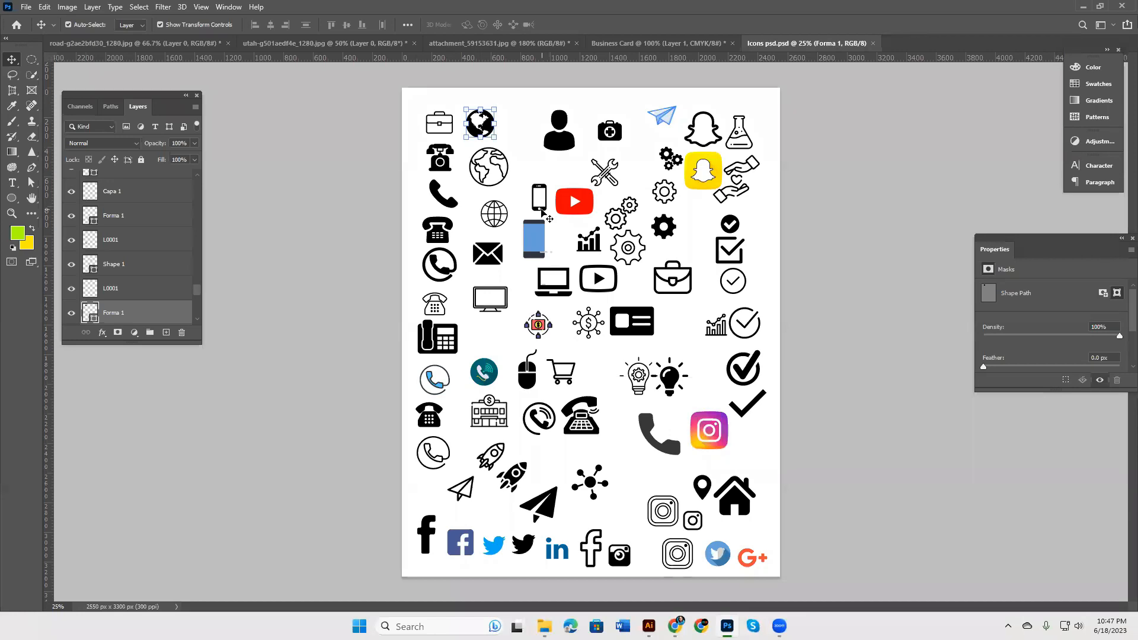
pyautogui.click(541, 210)
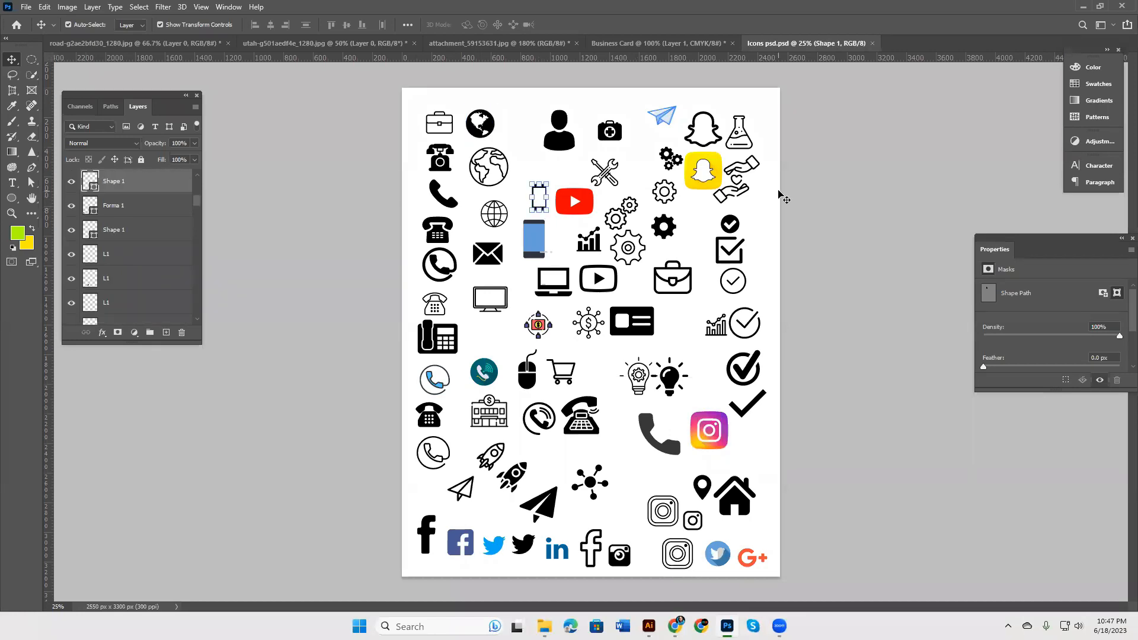
pyautogui.hotkey('ctrl', '+')
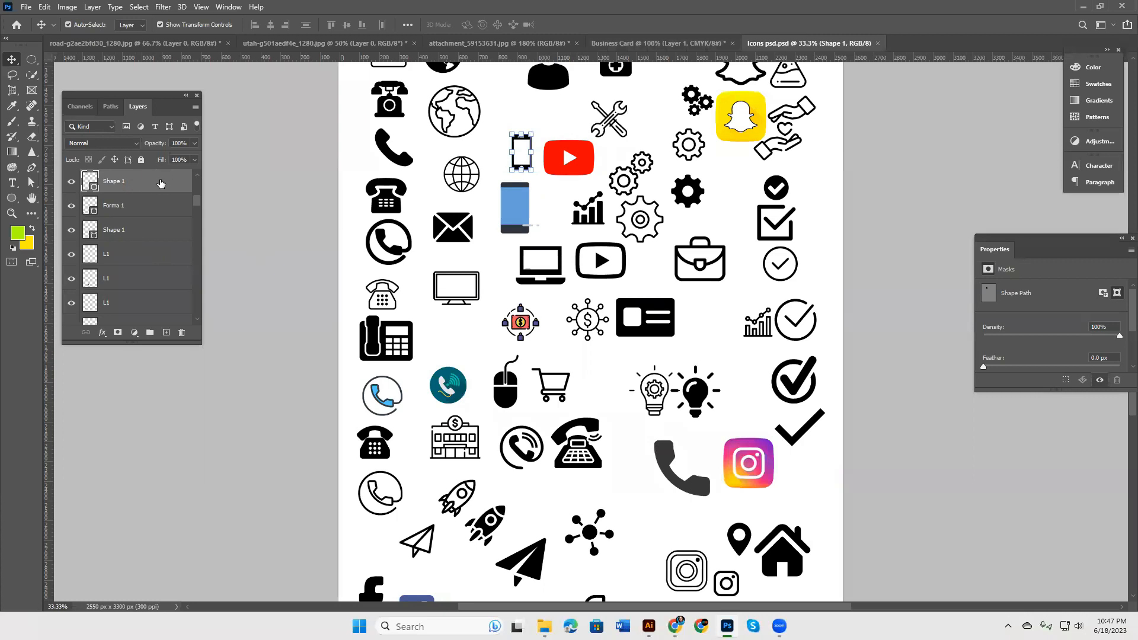
pyautogui.moveTo(205, 348); pyautogui.dragTo(275, 428)
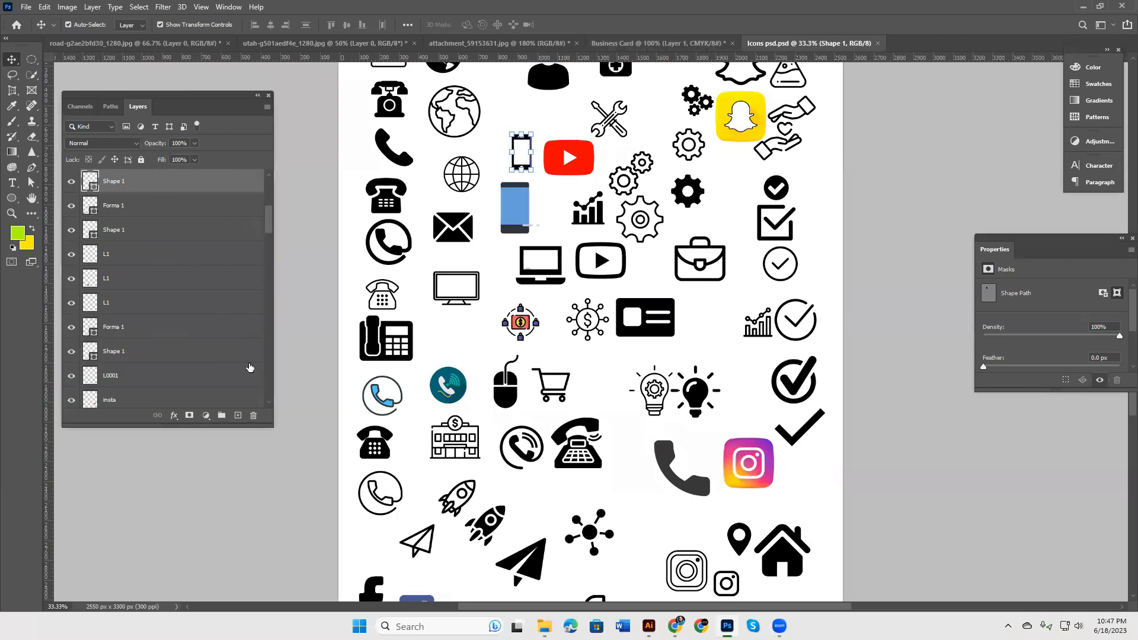
# Step: Duplicate the Shape 1 phone icon layer into the Business Card document
pyautogui.rightClick(208, 182)
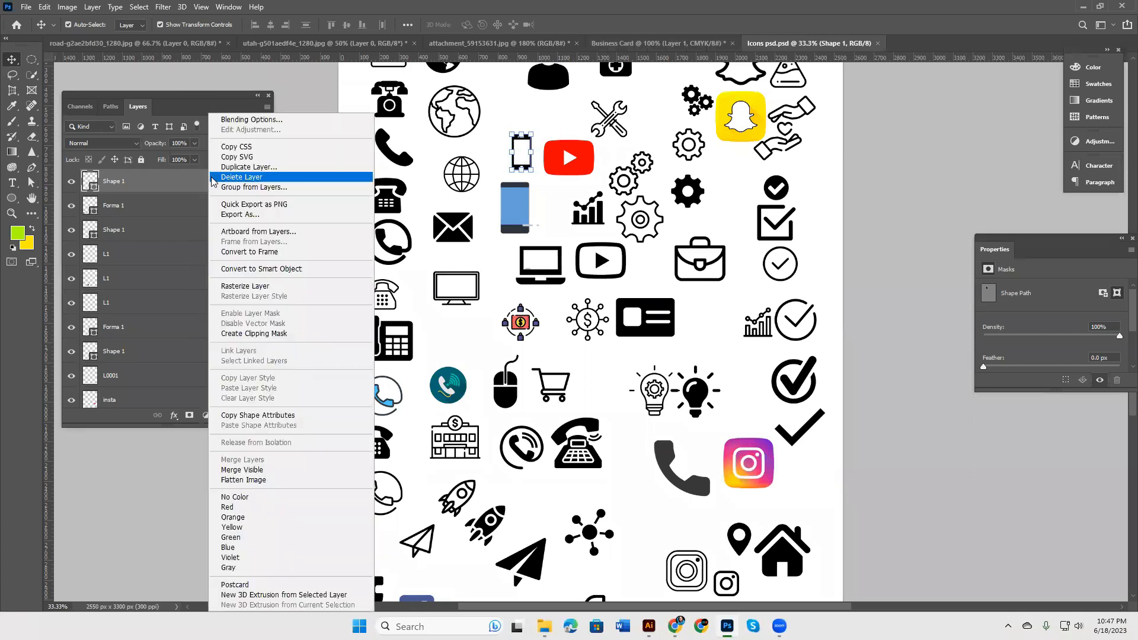
pyautogui.click(298, 165)
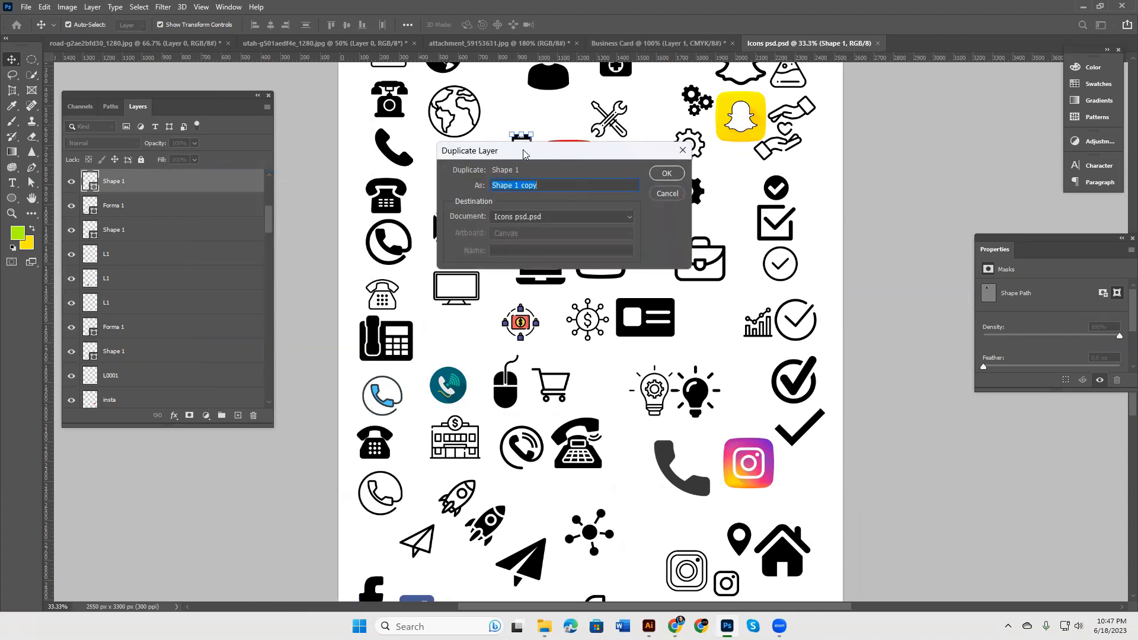
pyautogui.moveTo(545, 155); pyautogui.dragTo(689, 164)
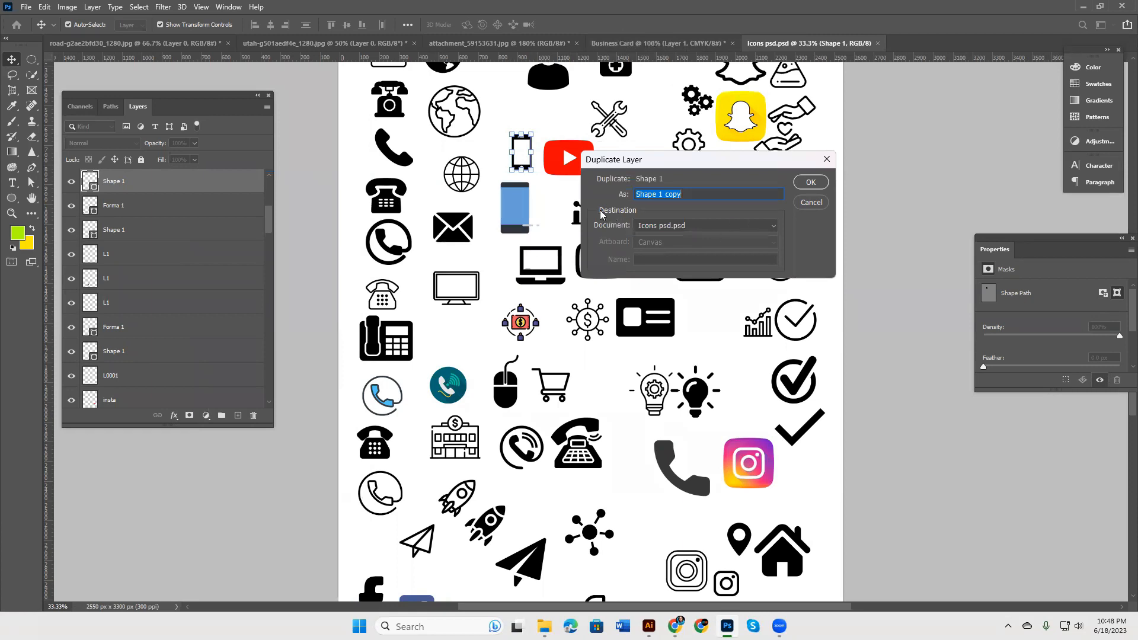
pyautogui.click(772, 231)
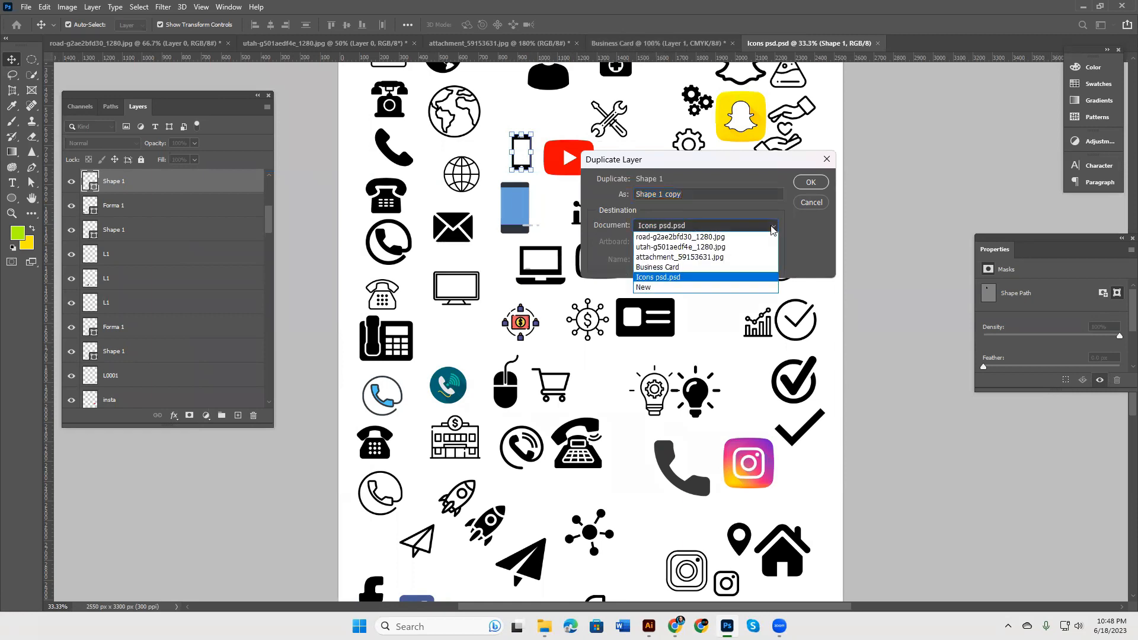
pyautogui.click(774, 228)
pyautogui.click(772, 230)
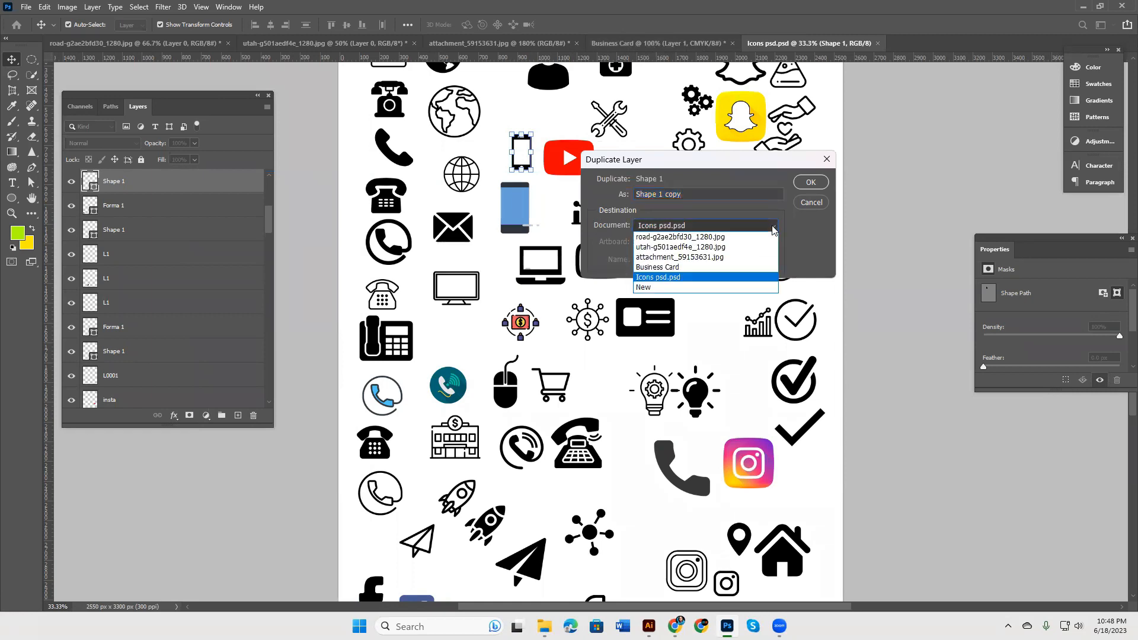
pyautogui.click(701, 268)
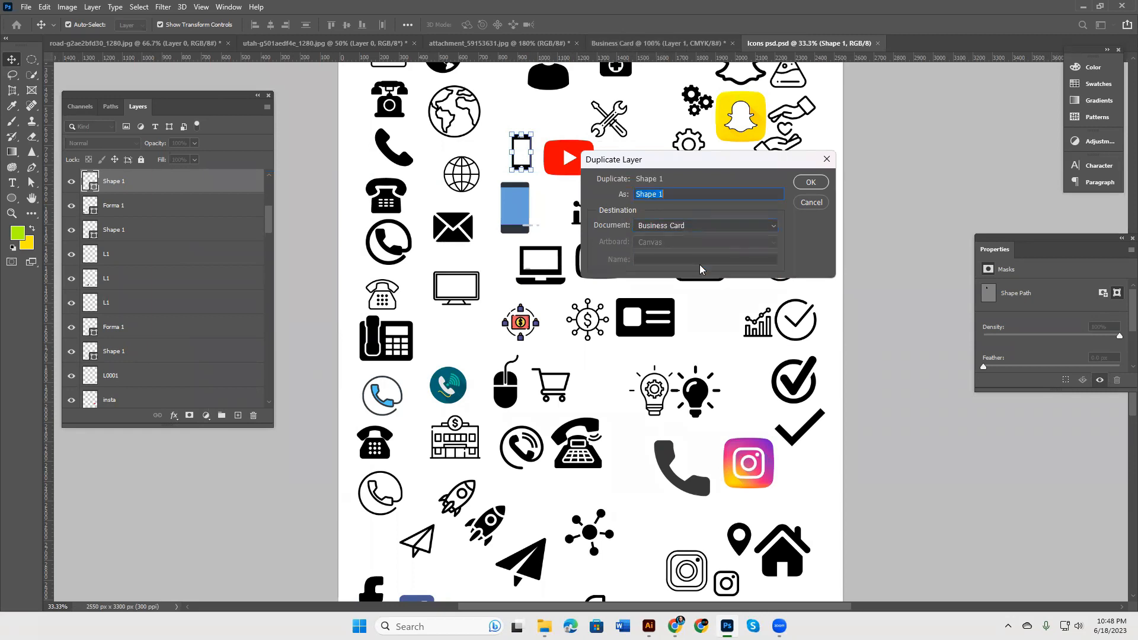
pyautogui.click(811, 182)
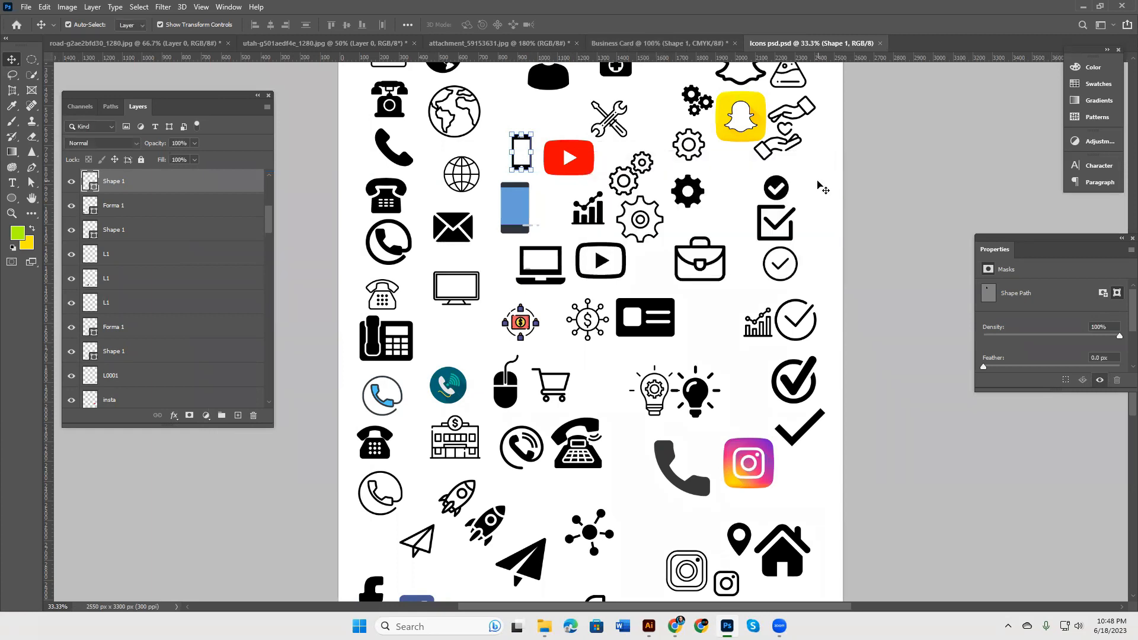
# Step: Scale the copied phone icon to about 22% beside the first phone number, then return to Icons psd
pyautogui.click(646, 45)
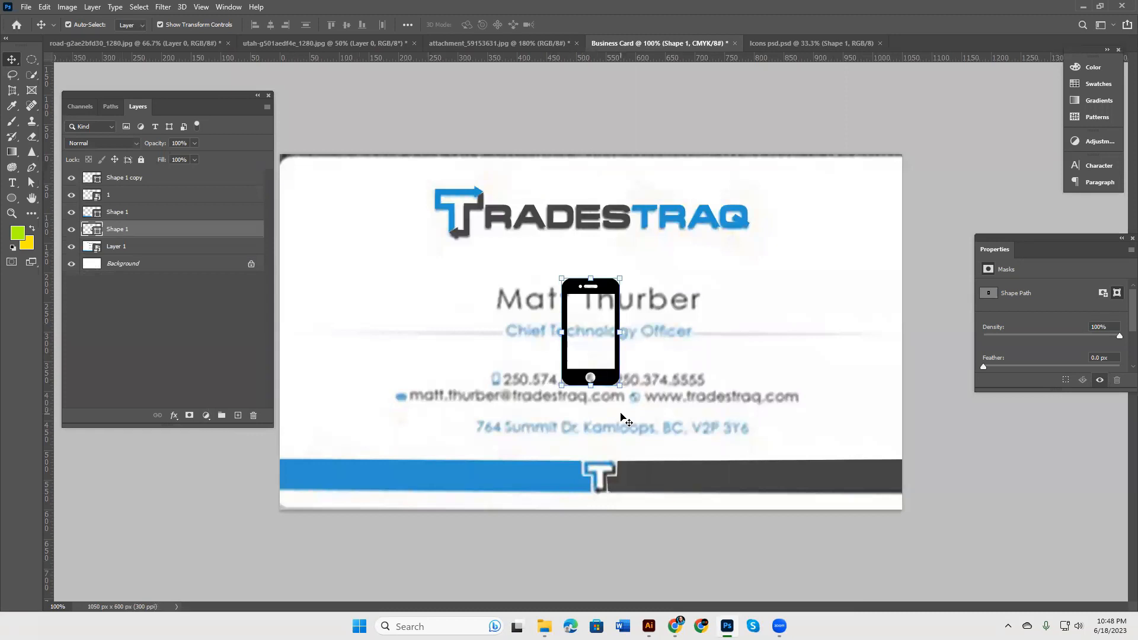
pyautogui.hotkey('ctrl', 't')
pyautogui.moveTo(620, 336); pyautogui.dragTo(496, 386)
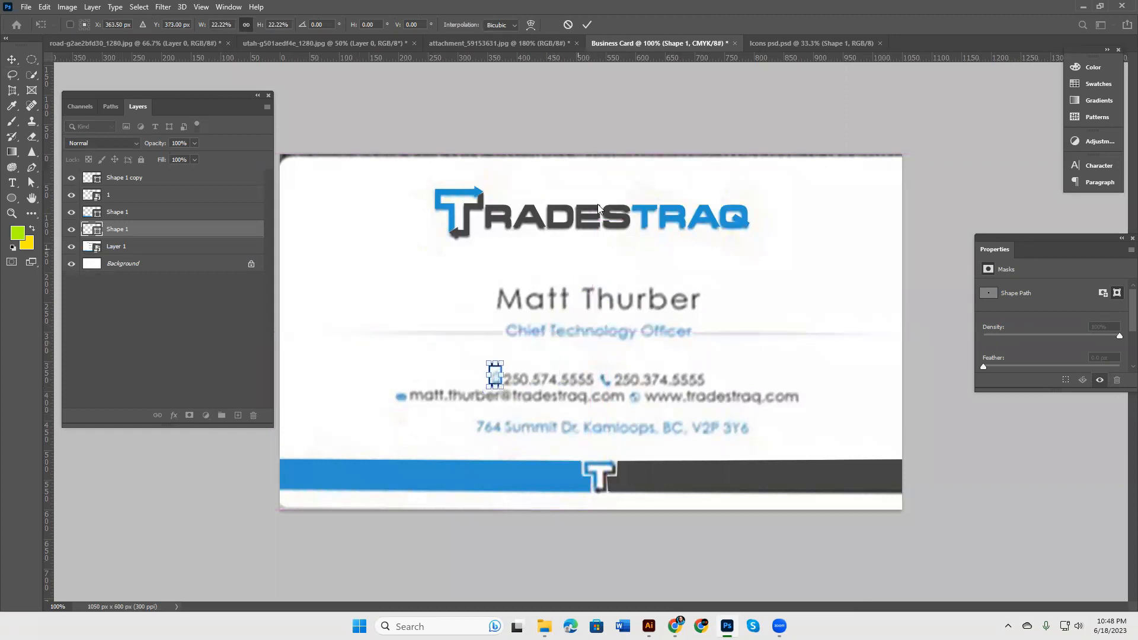
pyautogui.click(586, 25)
pyautogui.click(818, 43)
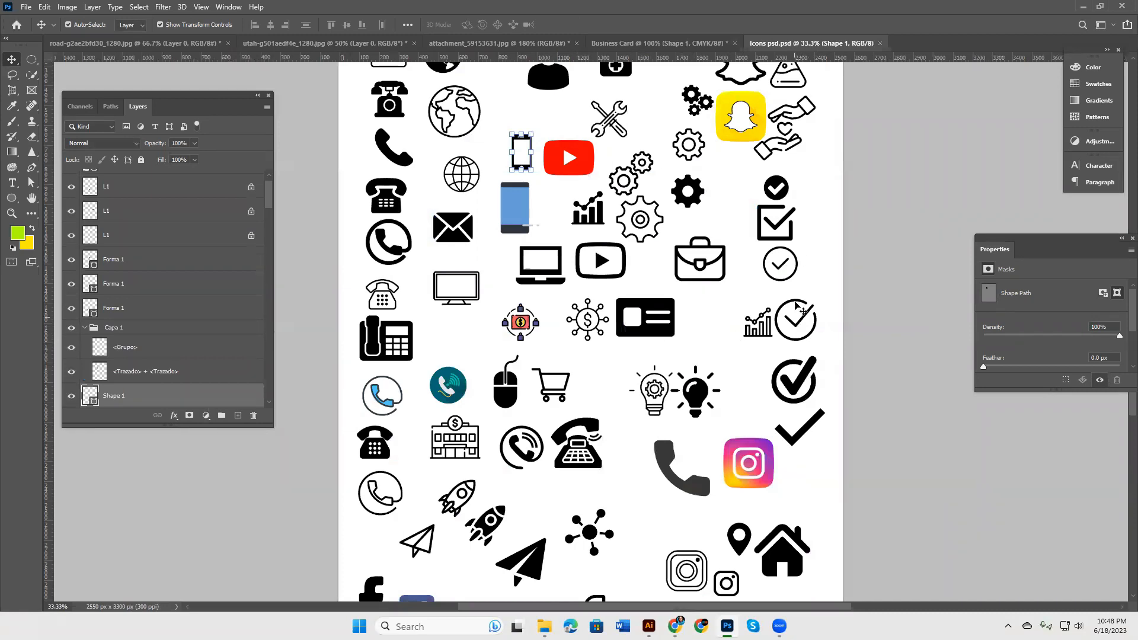
pyautogui.click(637, 474)
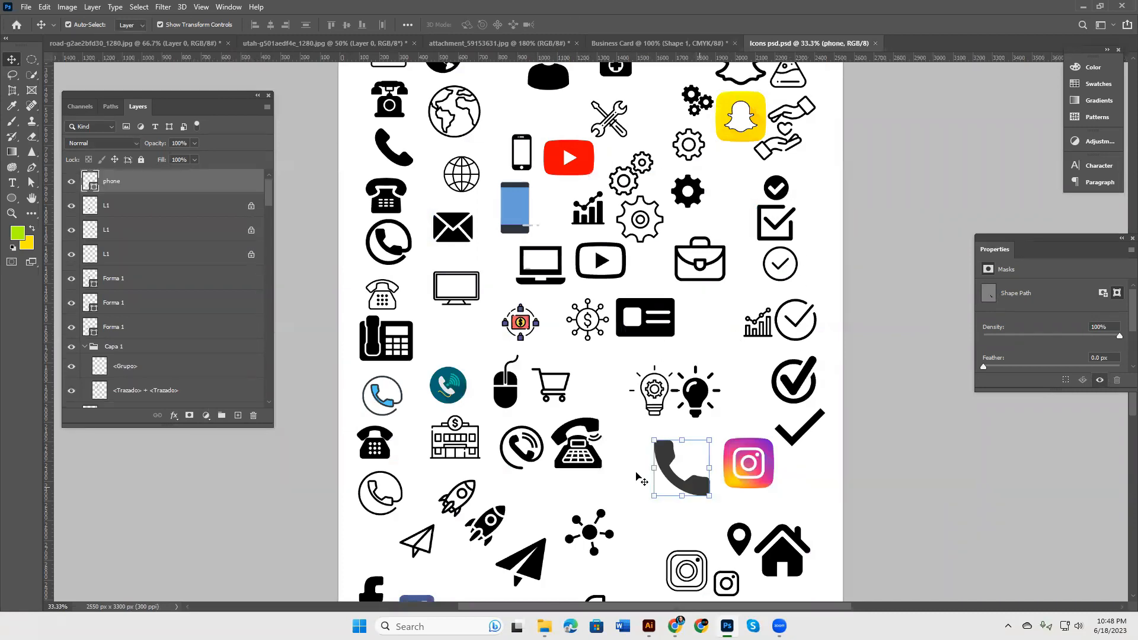
# Step: Duplicate the large handset 'phone' layer into the Business Card document
pyautogui.rightClick(155, 182)
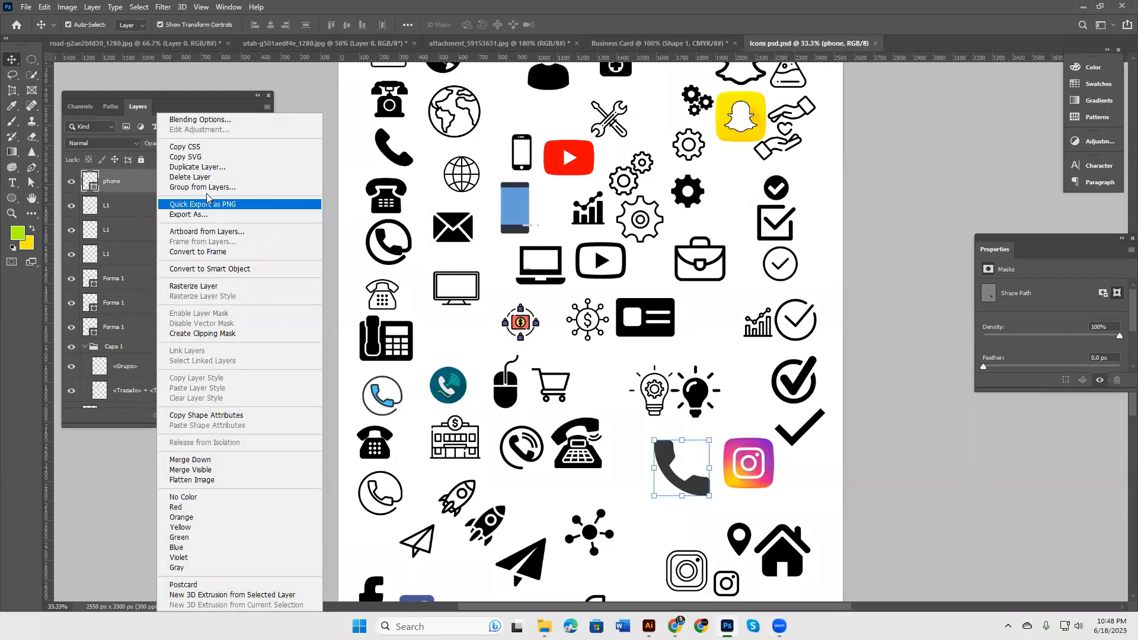
pyautogui.click(212, 171)
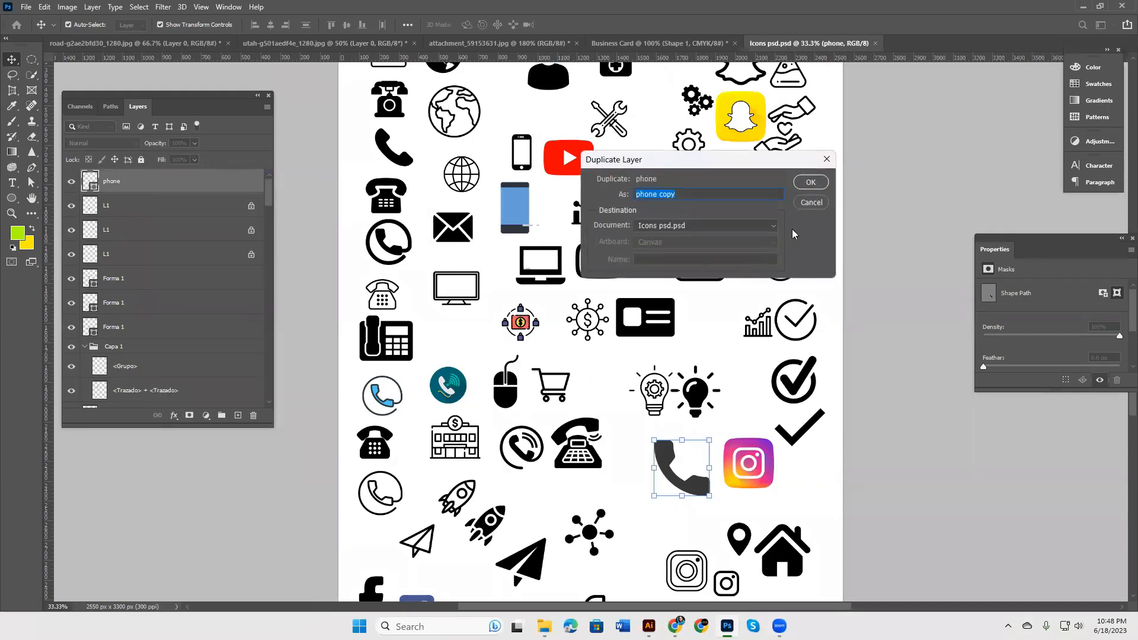
pyautogui.click(773, 225)
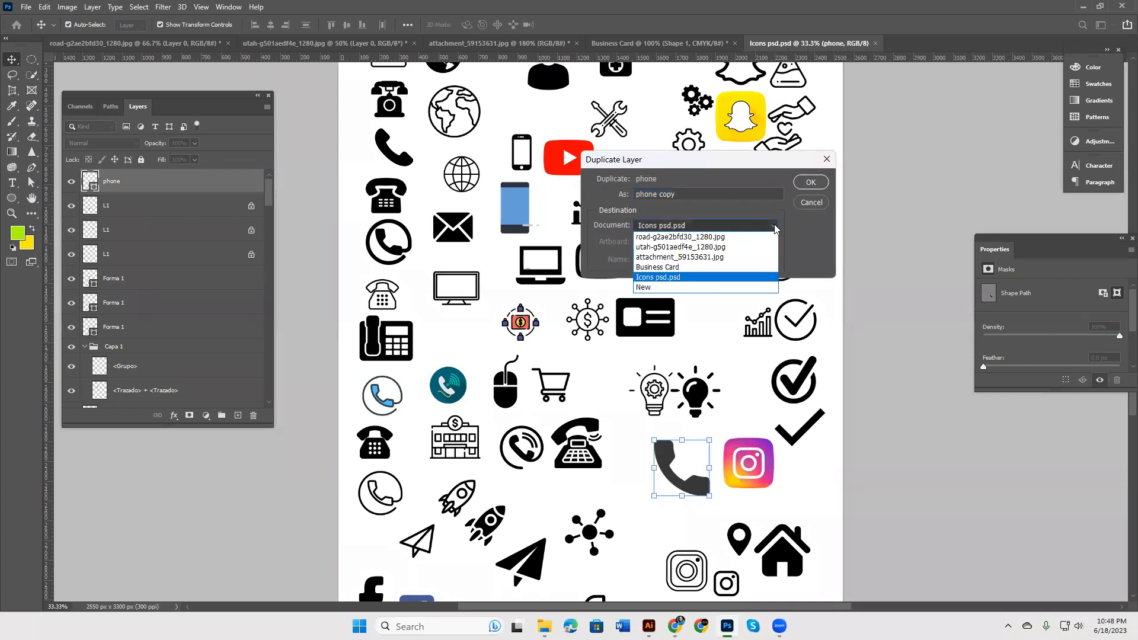
pyautogui.click(699, 268)
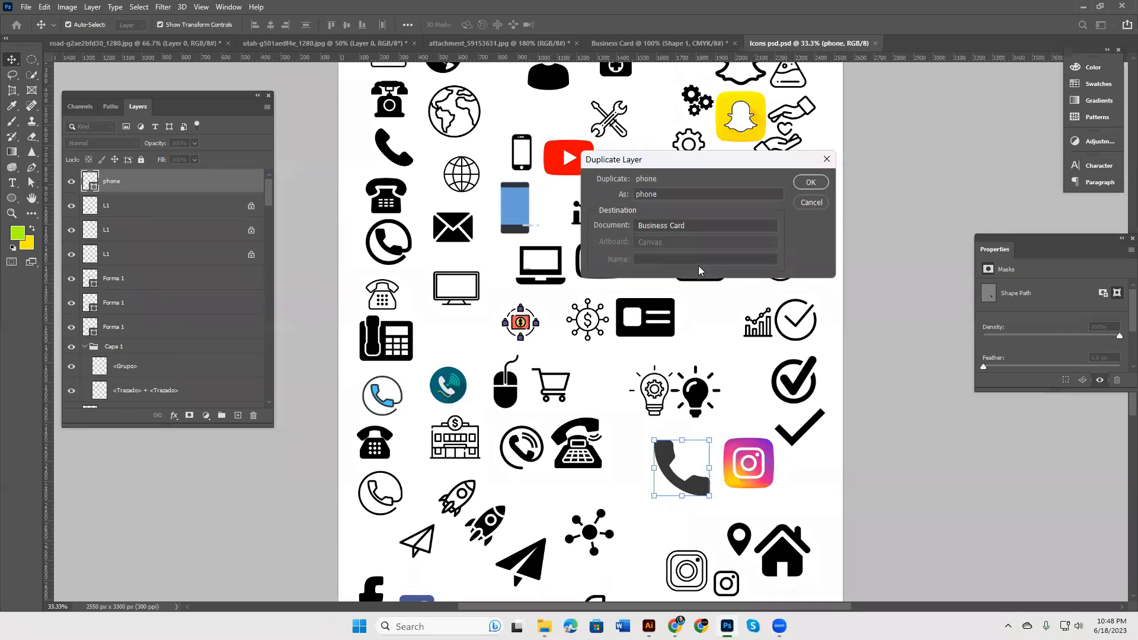
pyautogui.click(810, 182)
# Step: Shrink the handset icon to about 6.38% and place it before the second phone number
pyautogui.click(634, 43)
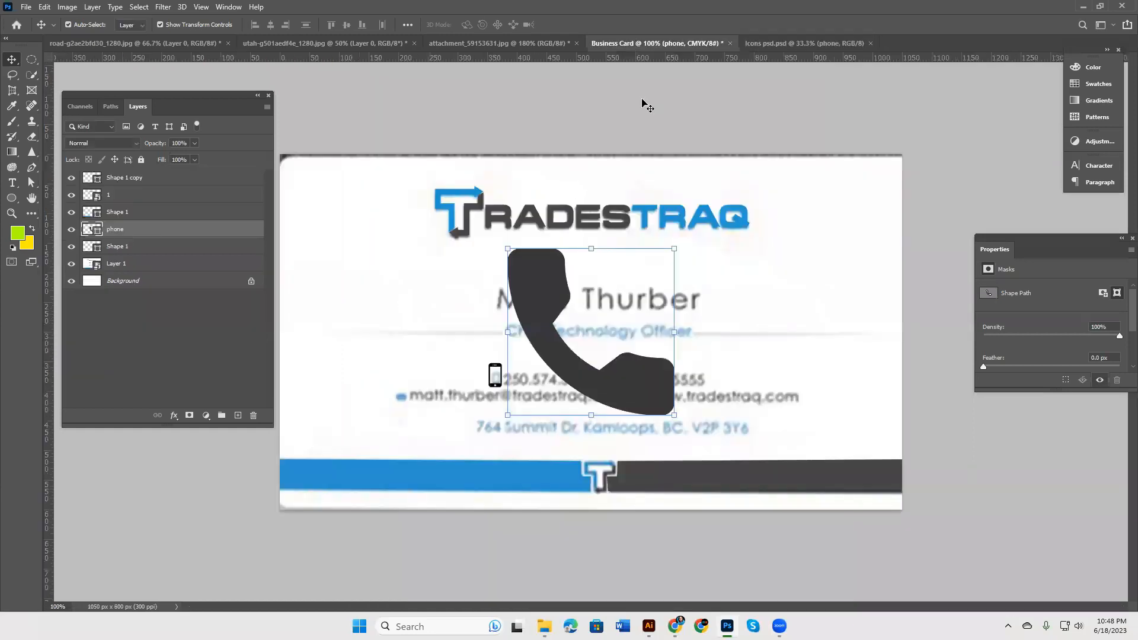
pyautogui.hotkey('ctrl', 't')
pyautogui.moveTo(673, 416); pyautogui.dragTo(615, 379)
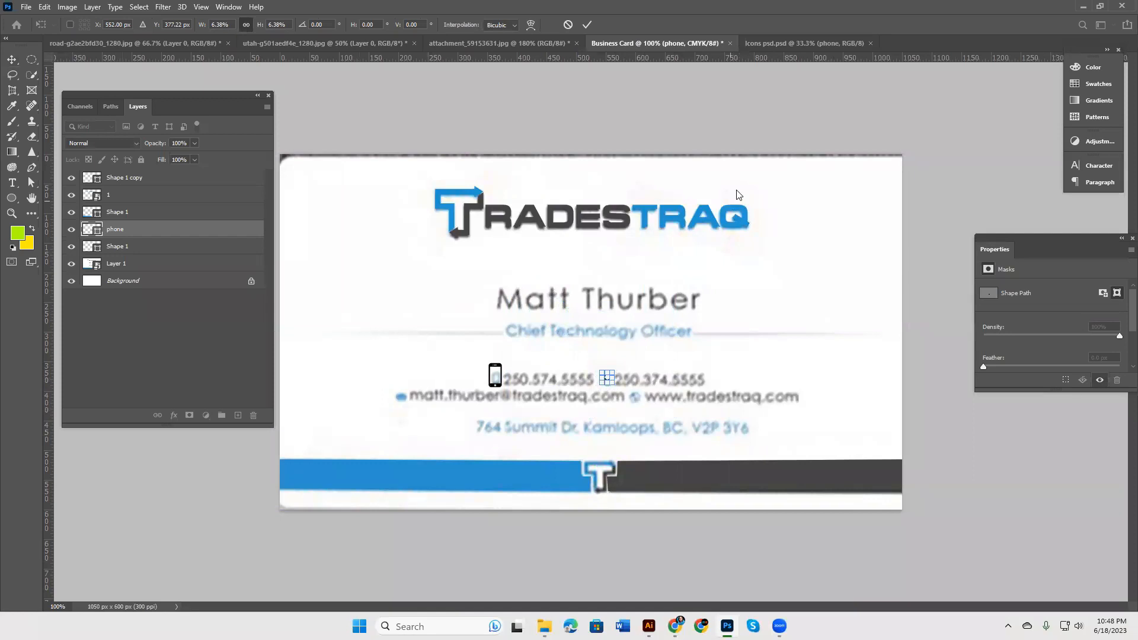
pyautogui.click(587, 24)
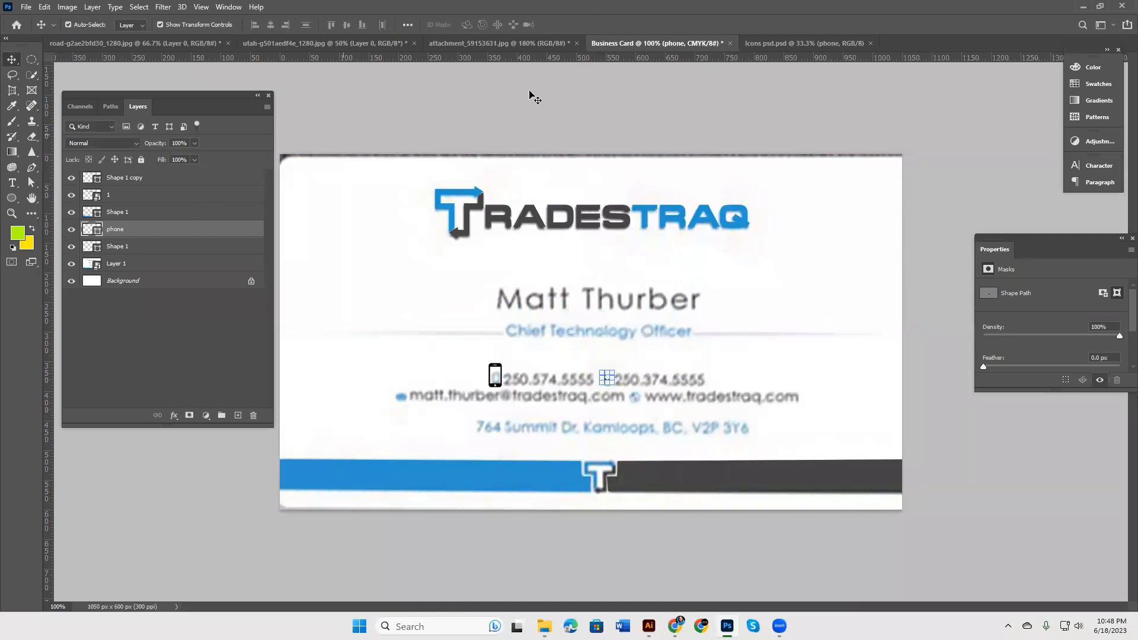
# Step: Unlock the three L1 layers in the Icons psd file
pyautogui.click(777, 46)
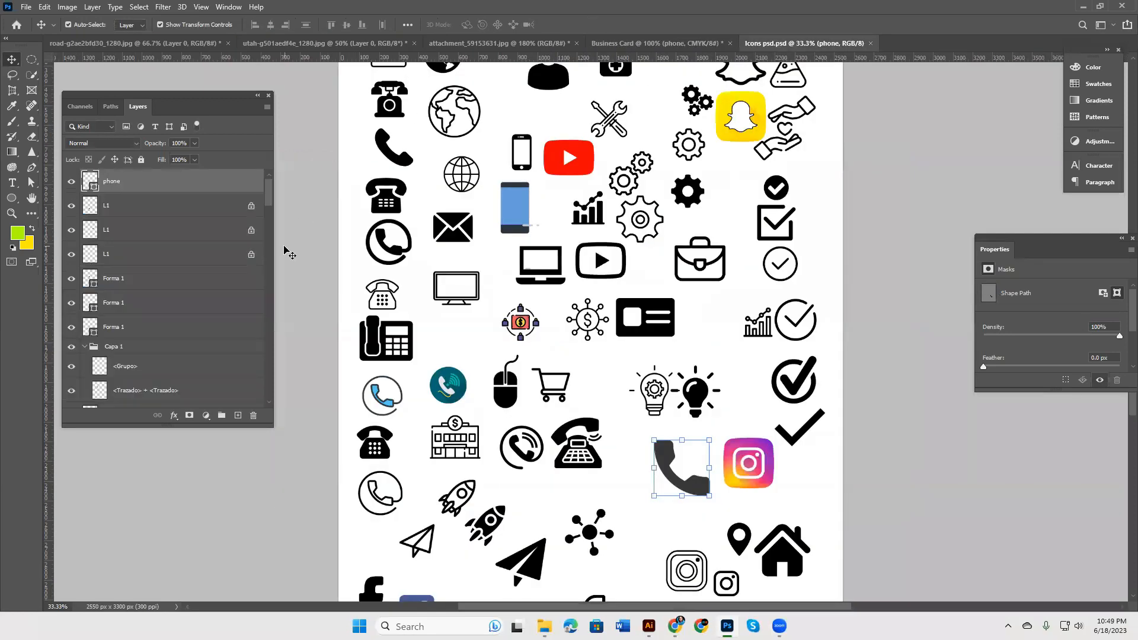
pyautogui.click(252, 254)
pyautogui.click(252, 229)
pyautogui.click(251, 208)
pyautogui.scroll(-10, 239, 264)
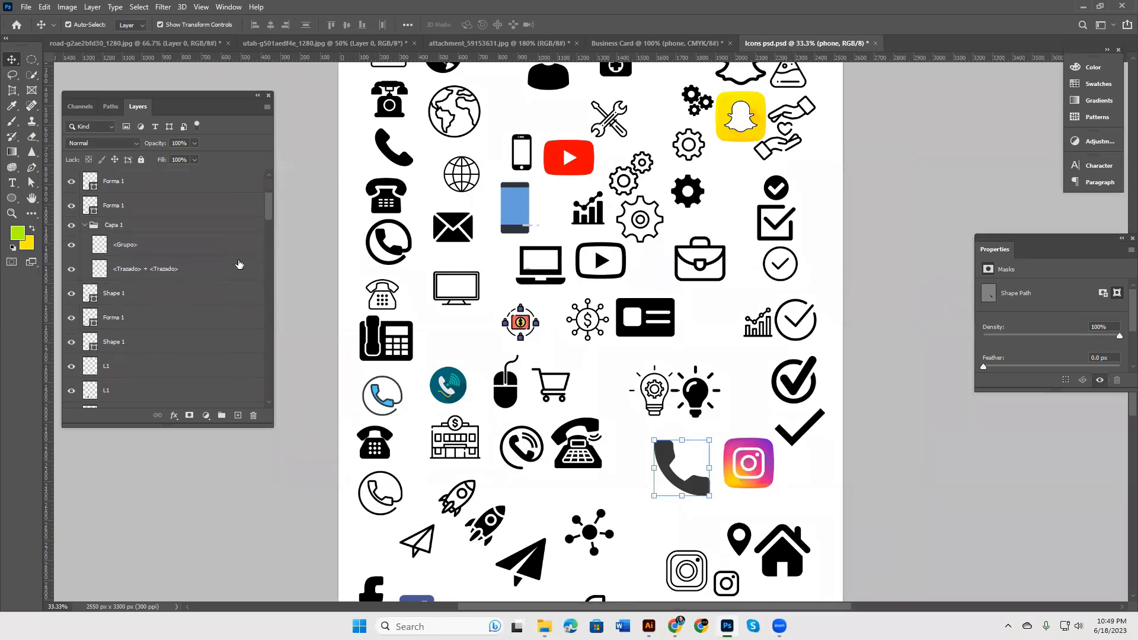
pyautogui.scroll(-3, 242, 266)
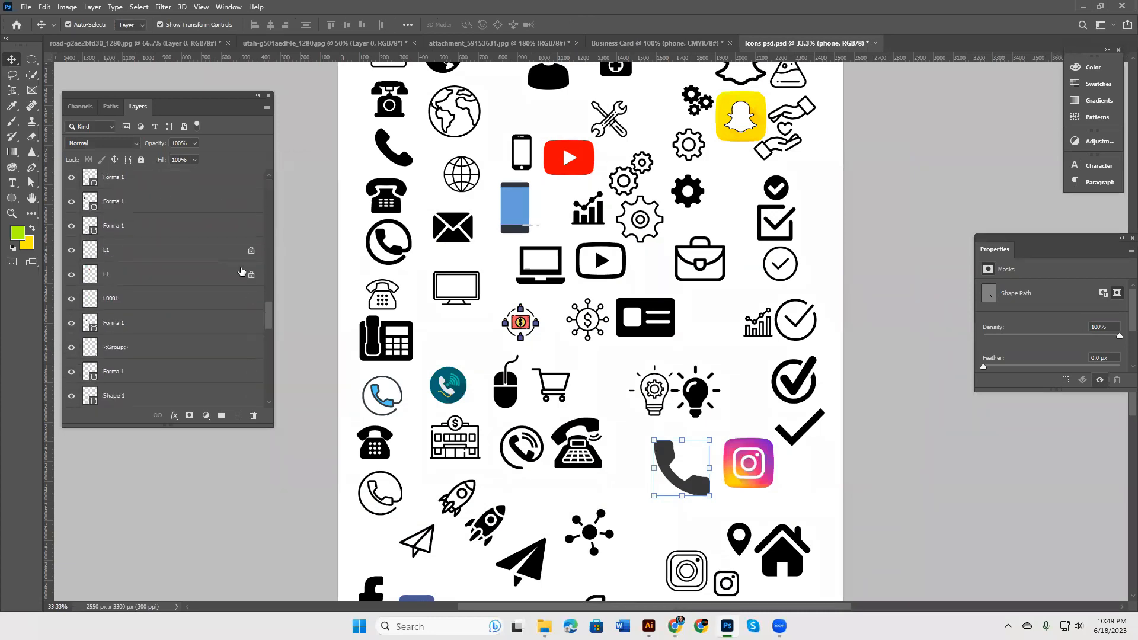
pyautogui.scroll(-5, 229, 302)
pyautogui.scroll(-4, 230, 304)
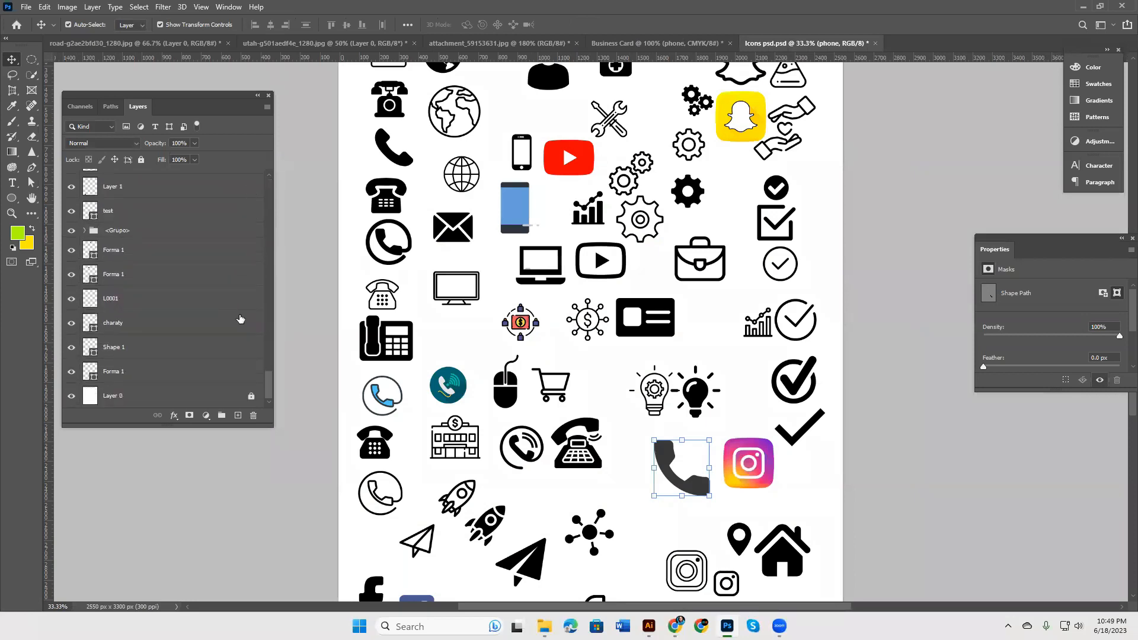
pyautogui.scroll(10, 204, 287)
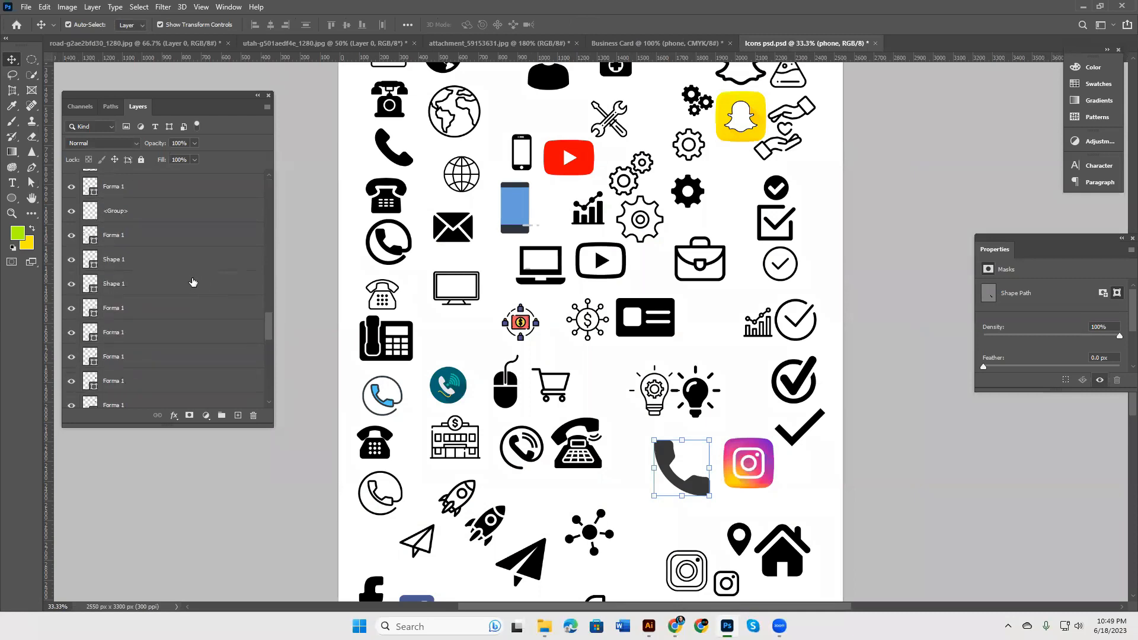
pyautogui.scroll(4, 190, 288)
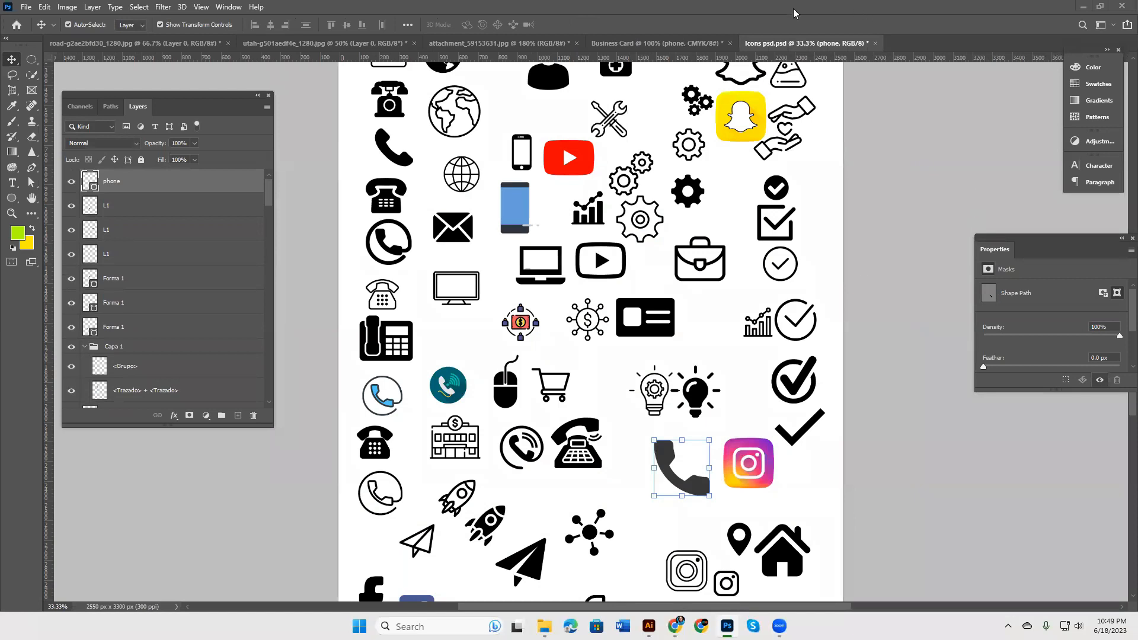
# Step: Check the Business Card document, then return to the Freepik phone-call icon page
pyautogui.click(656, 43)
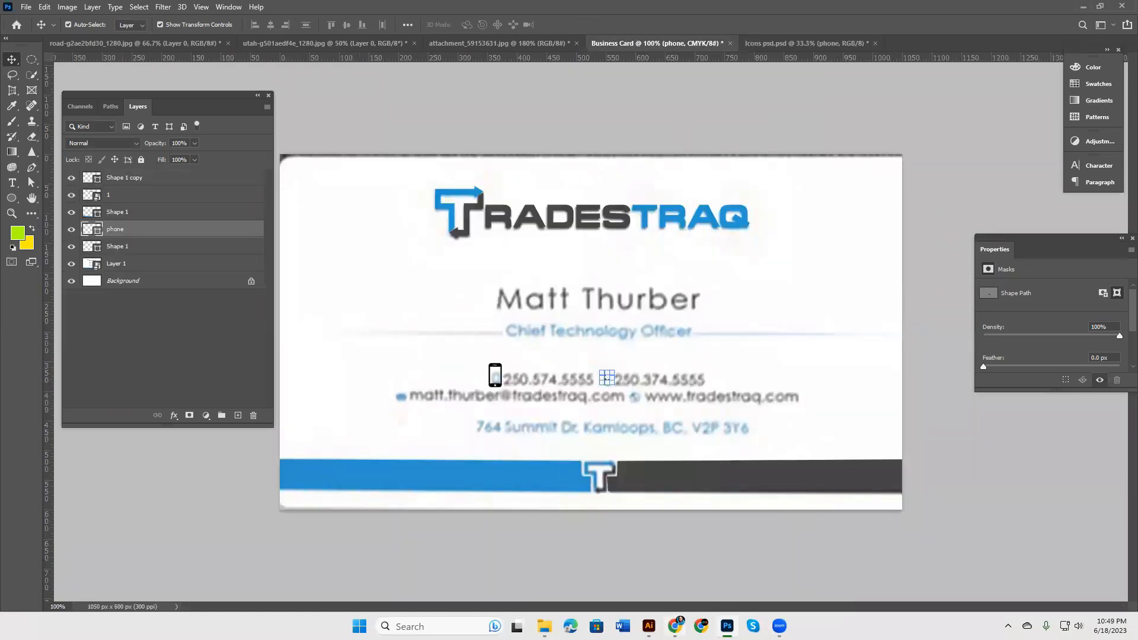
pyautogui.hotkey('alt', 'Tab')
pyautogui.click(859, 10)
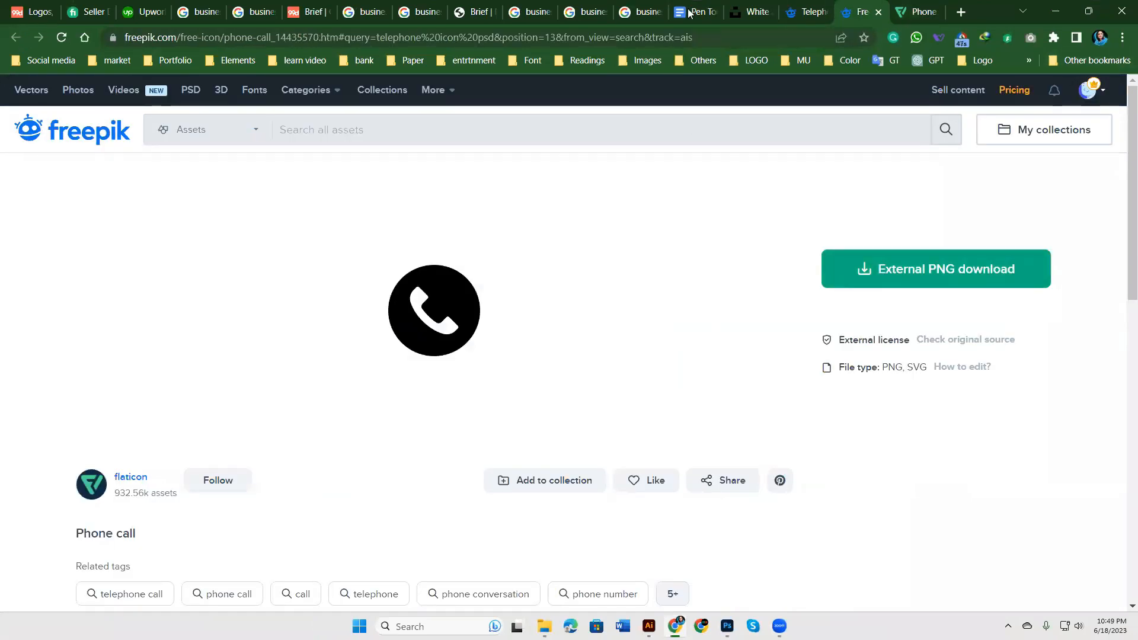
# Step: Close the phone icon tabs and search Freepik for 'telephone icon' without 'psd'
pyautogui.click(879, 12)
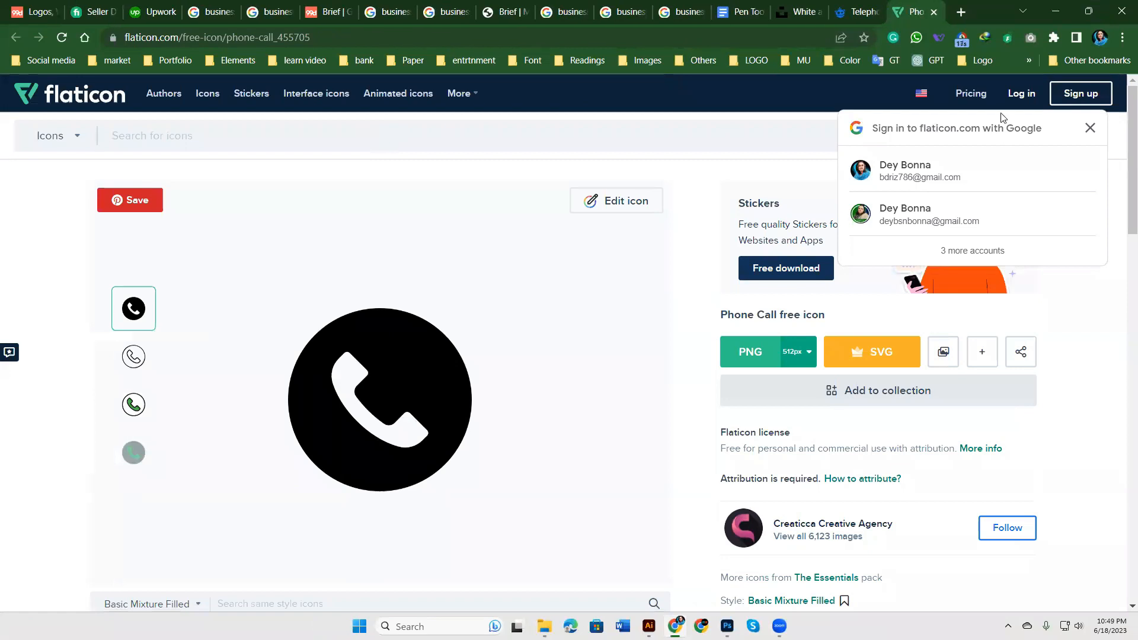
pyautogui.click(934, 12)
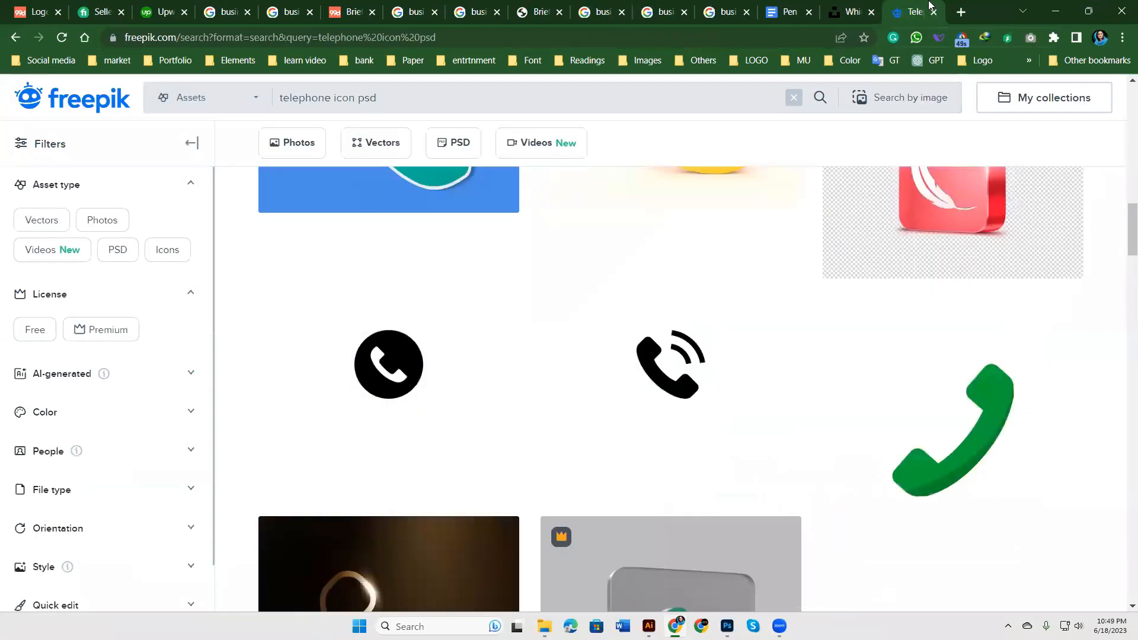
pyautogui.scroll(6, 401, 230)
pyautogui.click(394, 100)
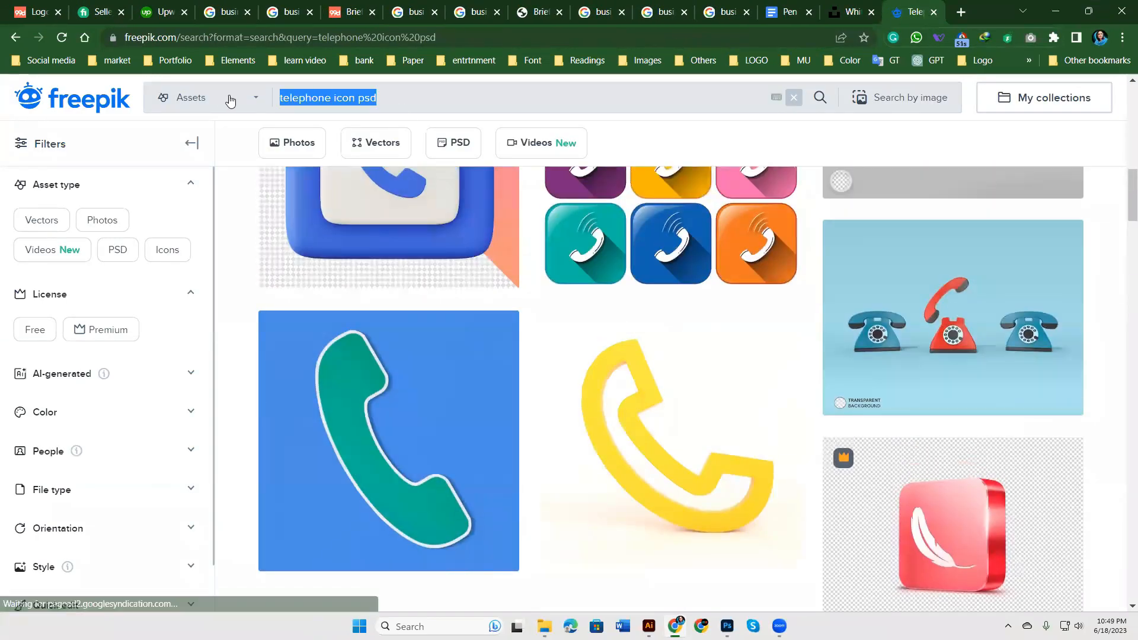
pyautogui.click(372, 97)
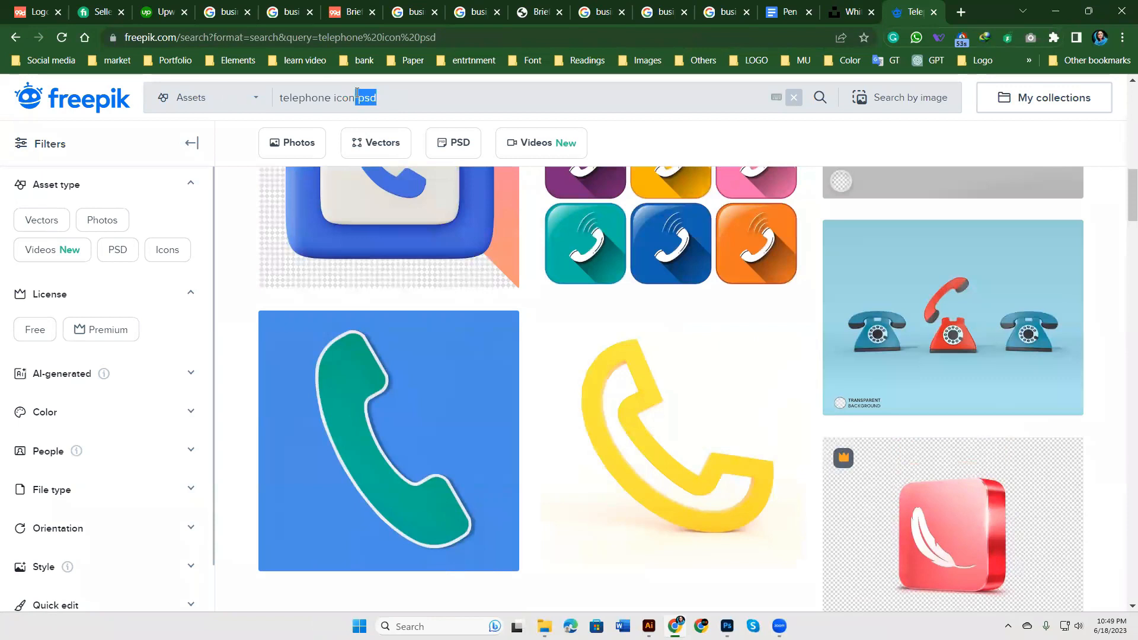
pyautogui.press('BackSpace')
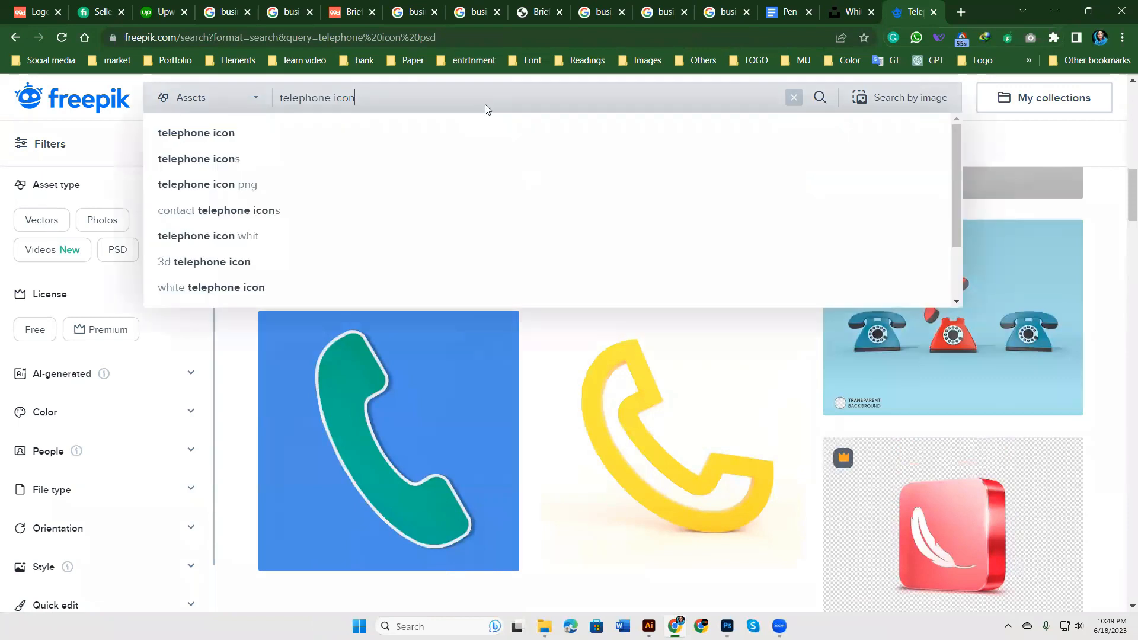
pyautogui.press('Return')
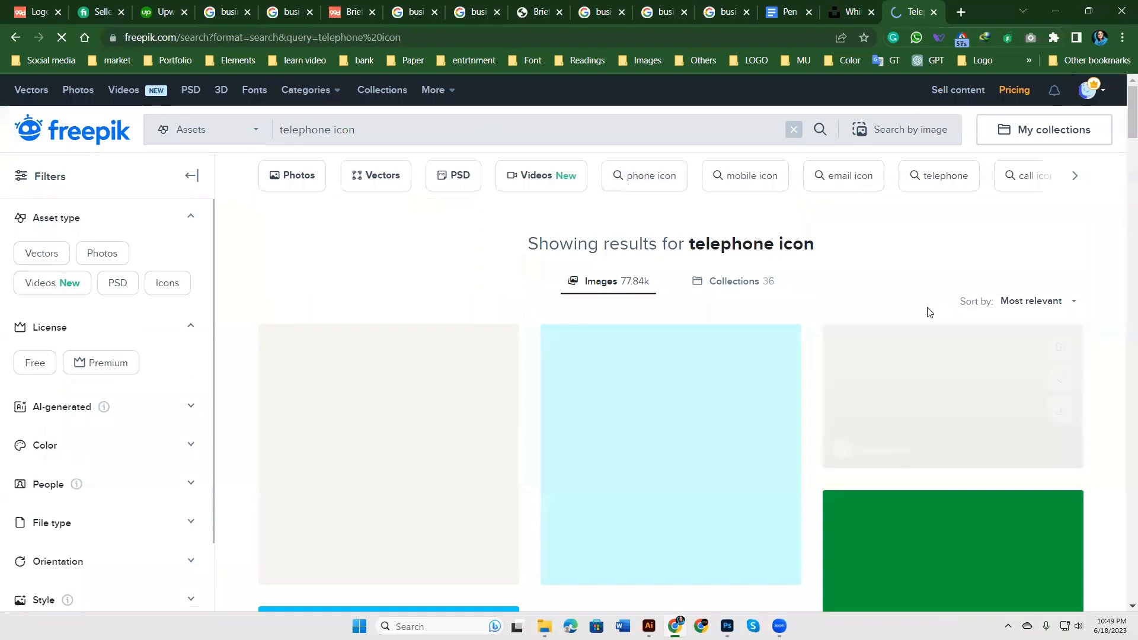
# Step: Preview the black social media logo set, then return to the search results
pyautogui.scroll(-2, 414, 349)
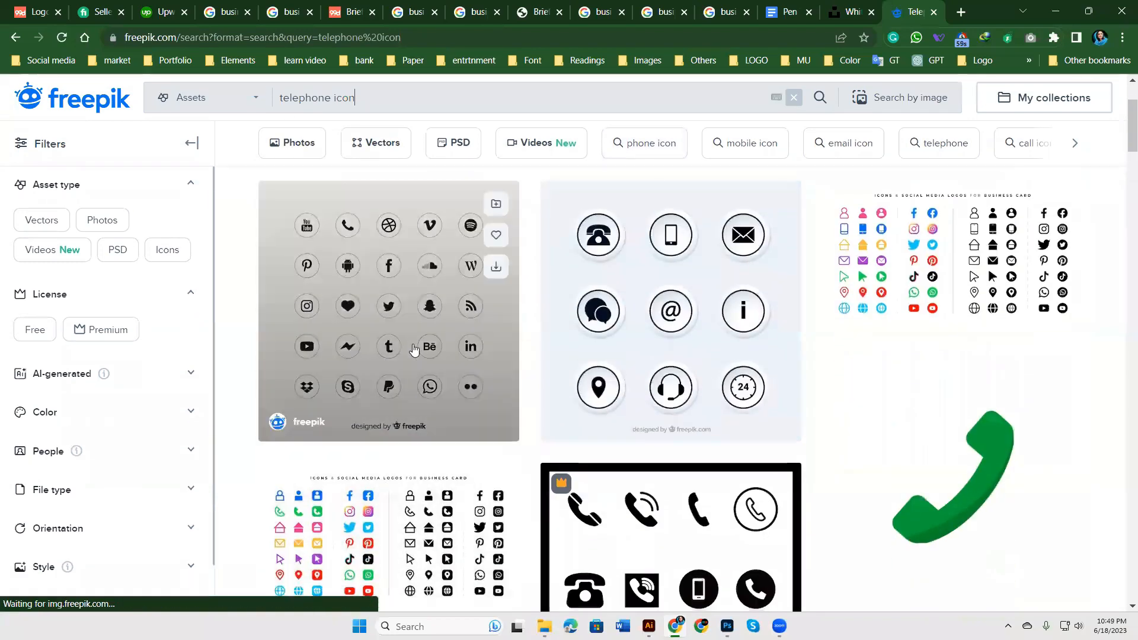
pyautogui.click(404, 304)
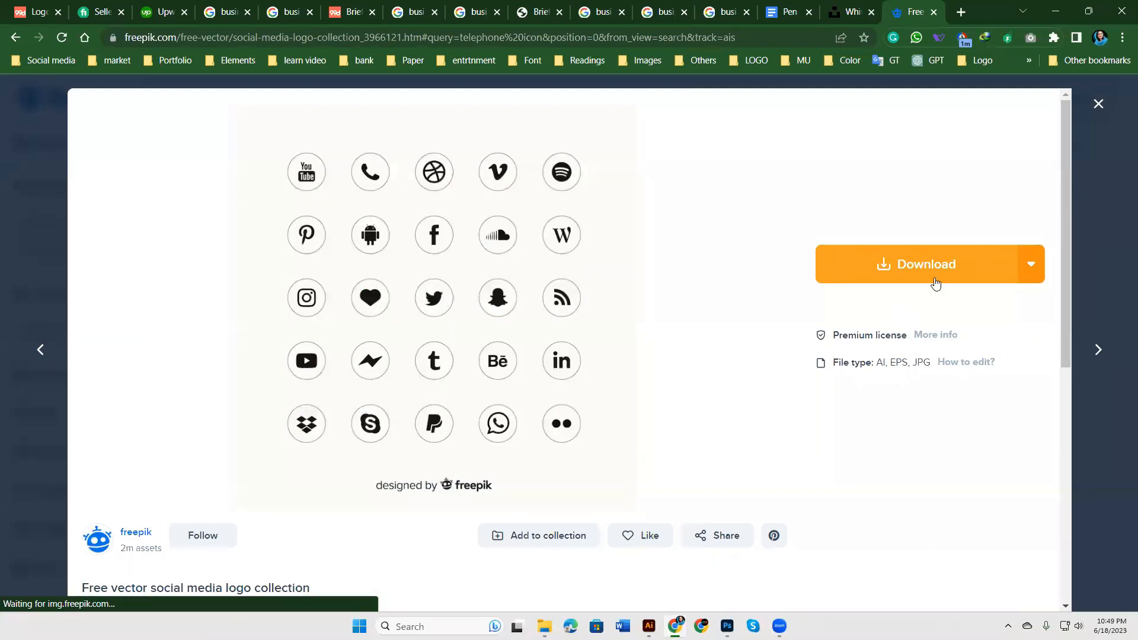
pyautogui.click(1098, 104)
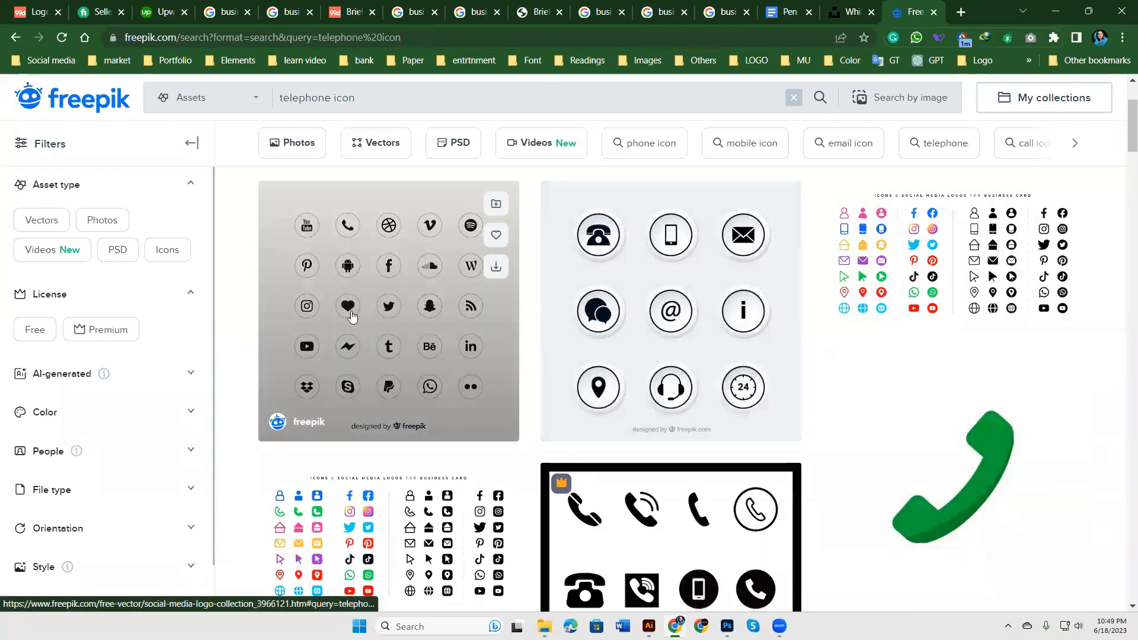
pyautogui.scroll(-2, 564, 349)
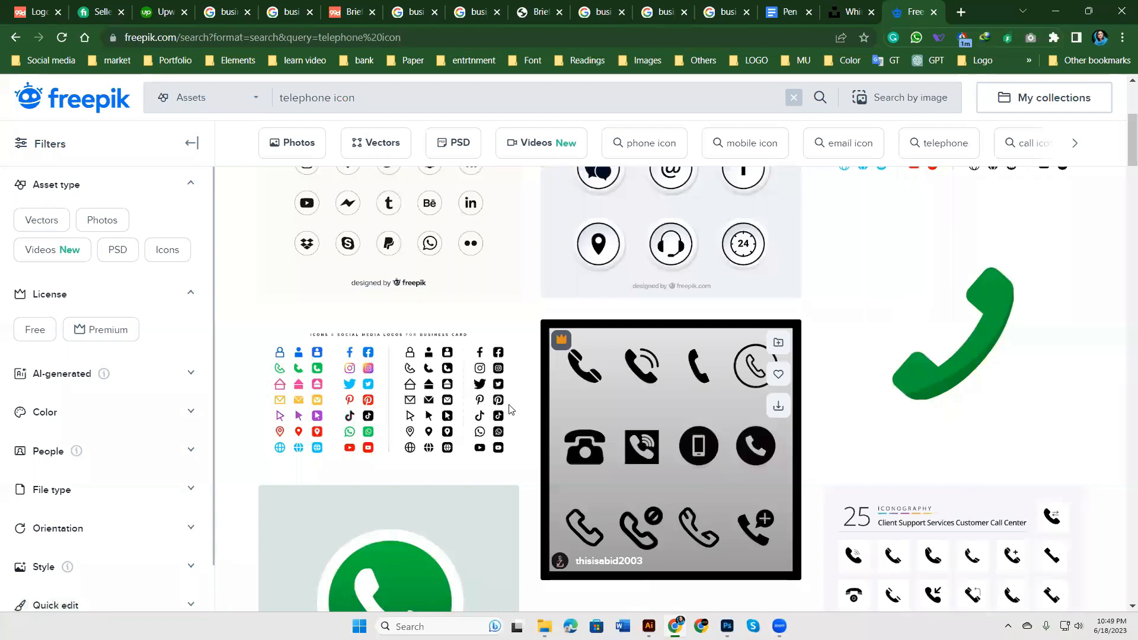
# Step: Abandon downloading the business-card icon set and open the free social media logo collection's details
pyautogui.rightClick(424, 379)
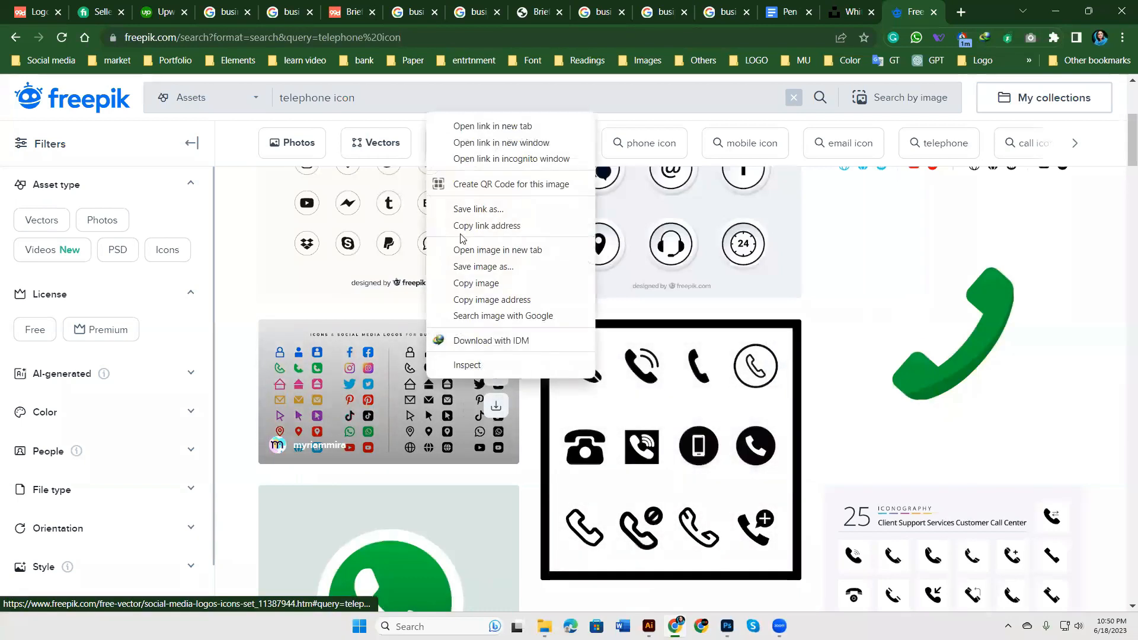
pyautogui.click(500, 127)
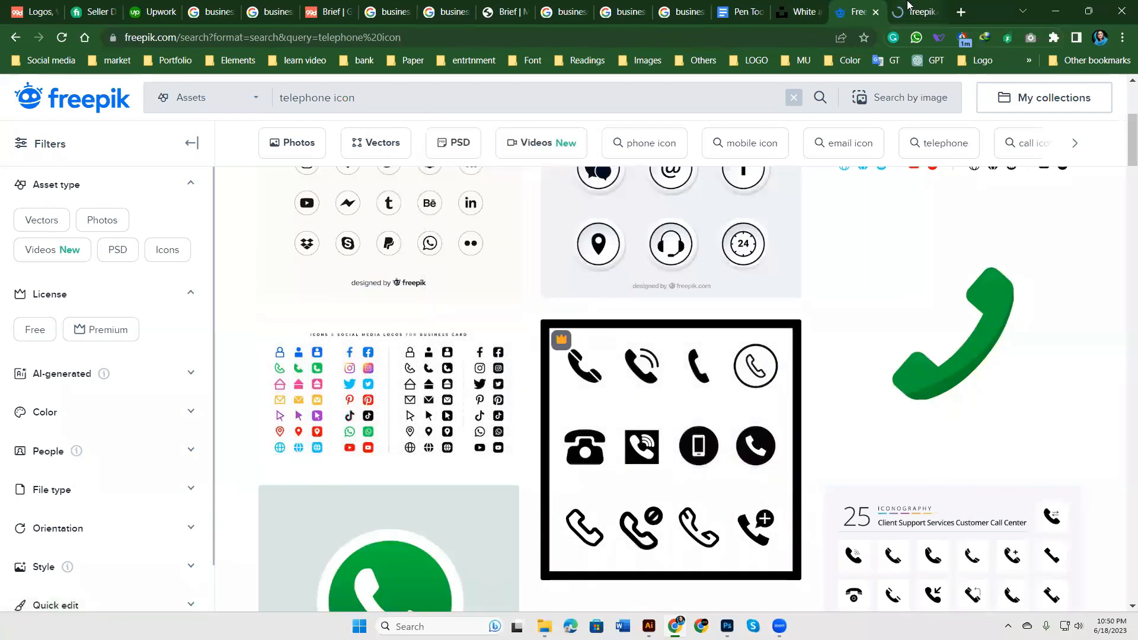
pyautogui.hotkey('ctrl', 'Tab')
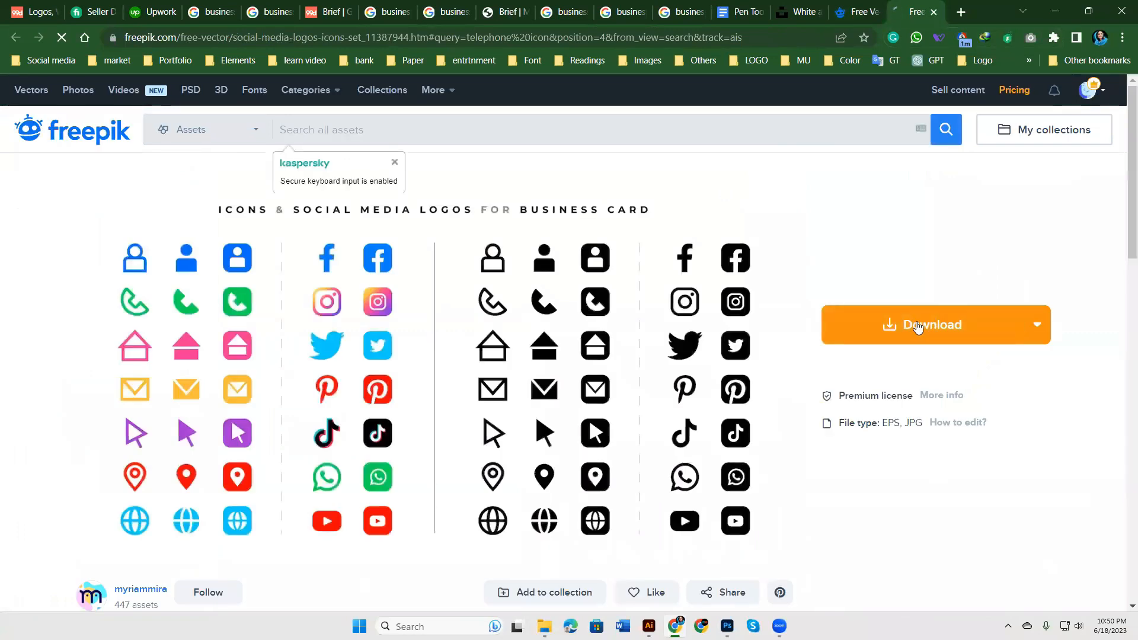
pyautogui.click(917, 327)
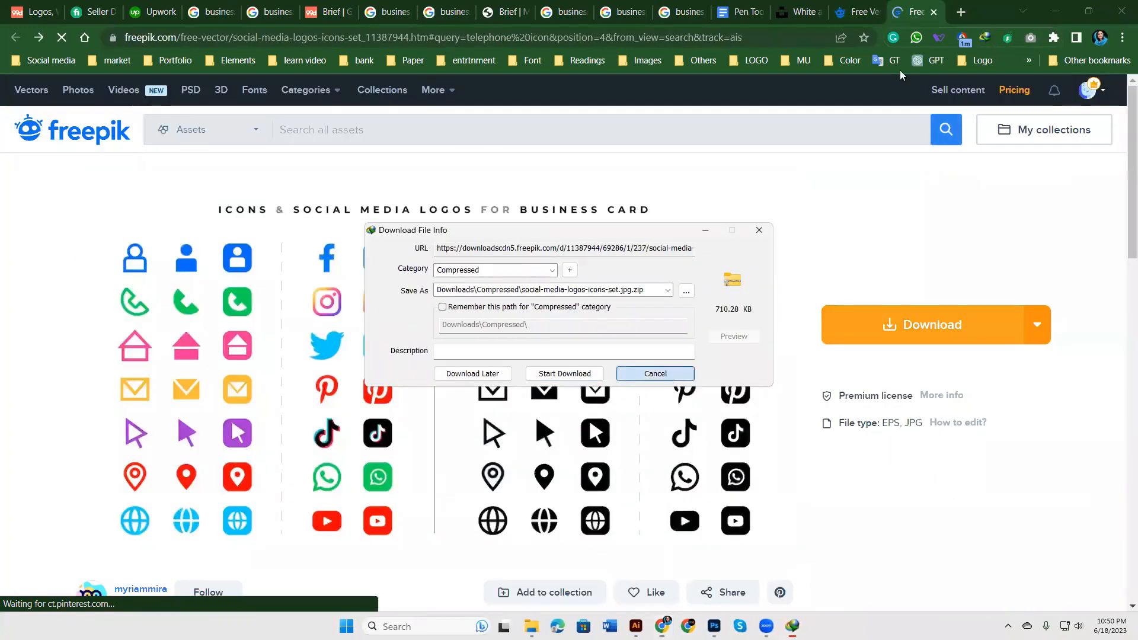
pyautogui.click(933, 12)
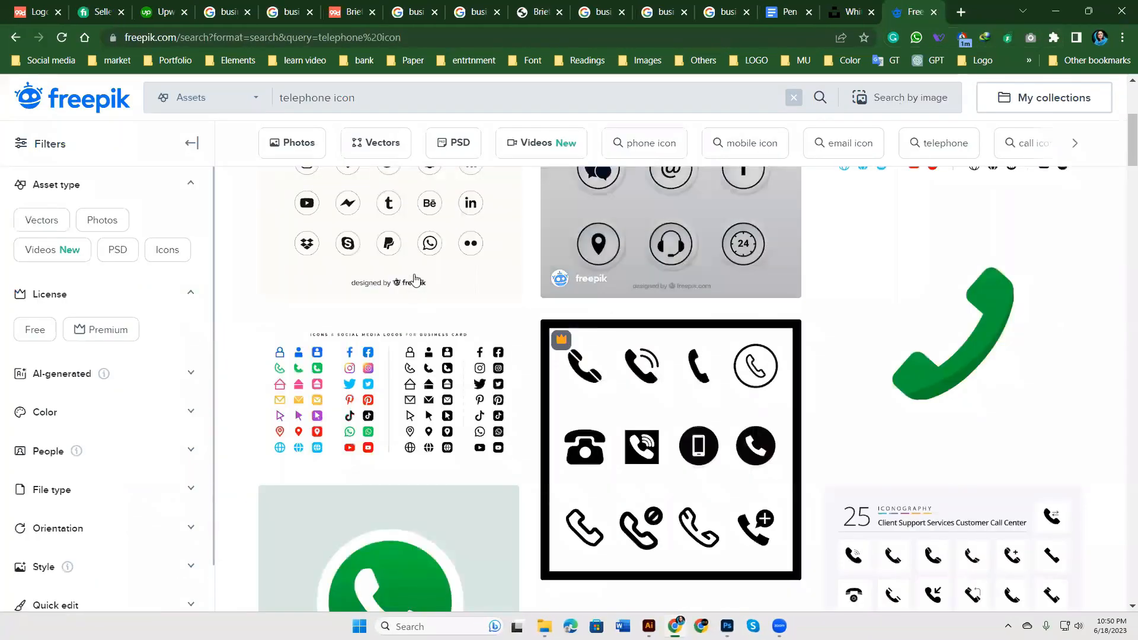
pyautogui.scroll(3, 415, 279)
pyautogui.click(404, 317)
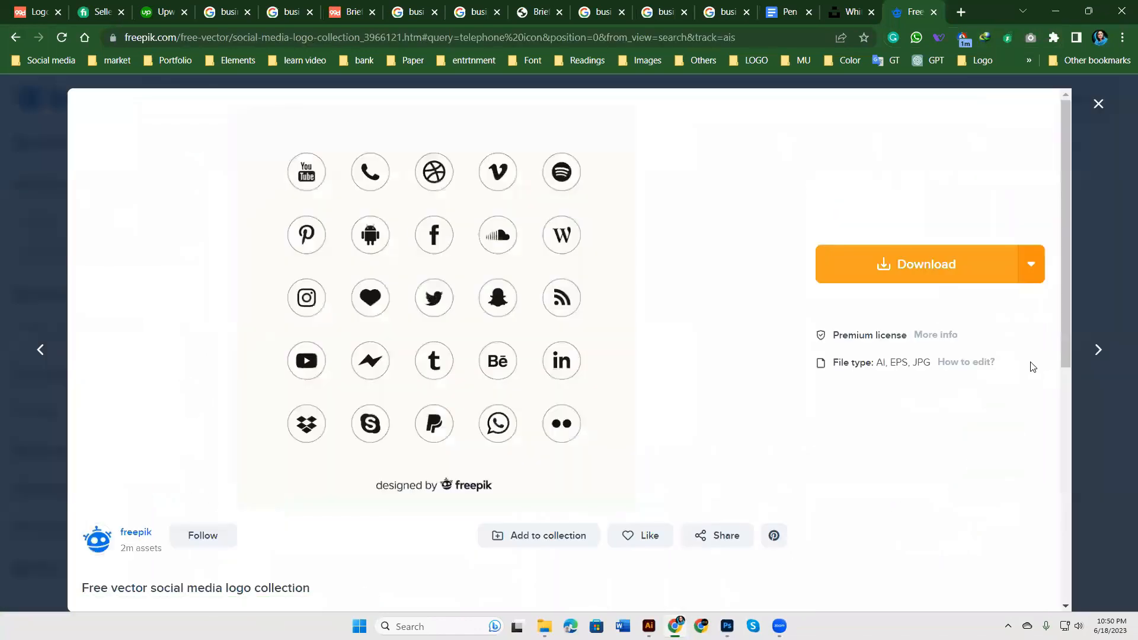
# Step: Reach freepik.com through a new Google search and search Freepik for 'phone icon'
pyautogui.click(933, 12)
pyautogui.click(961, 12)
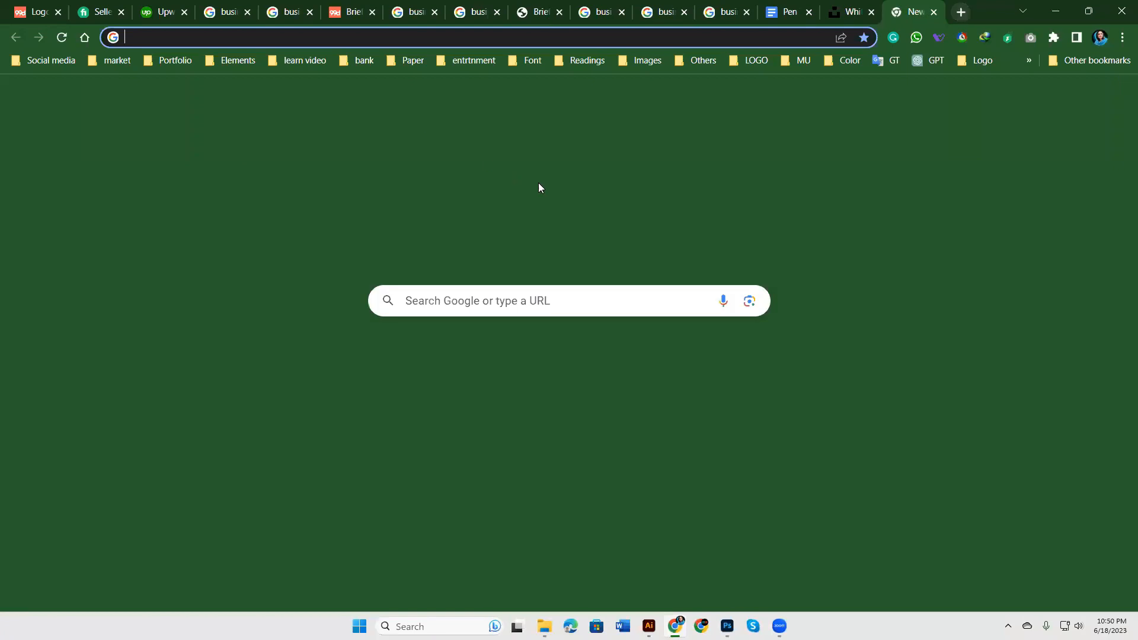
pyautogui.click(546, 301)
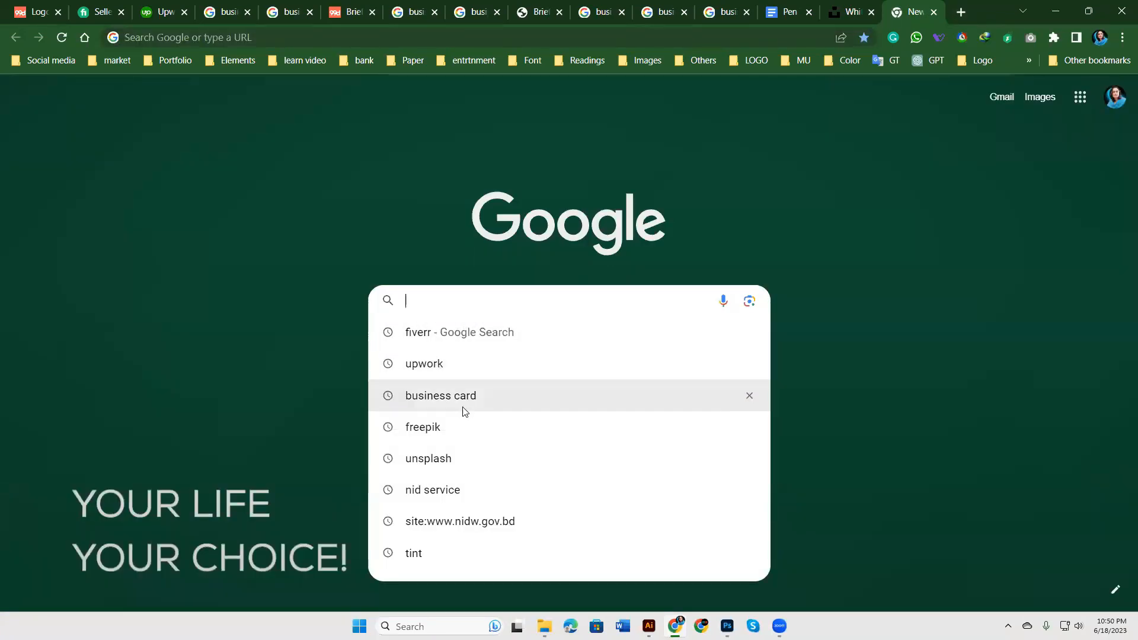
pyautogui.click(449, 428)
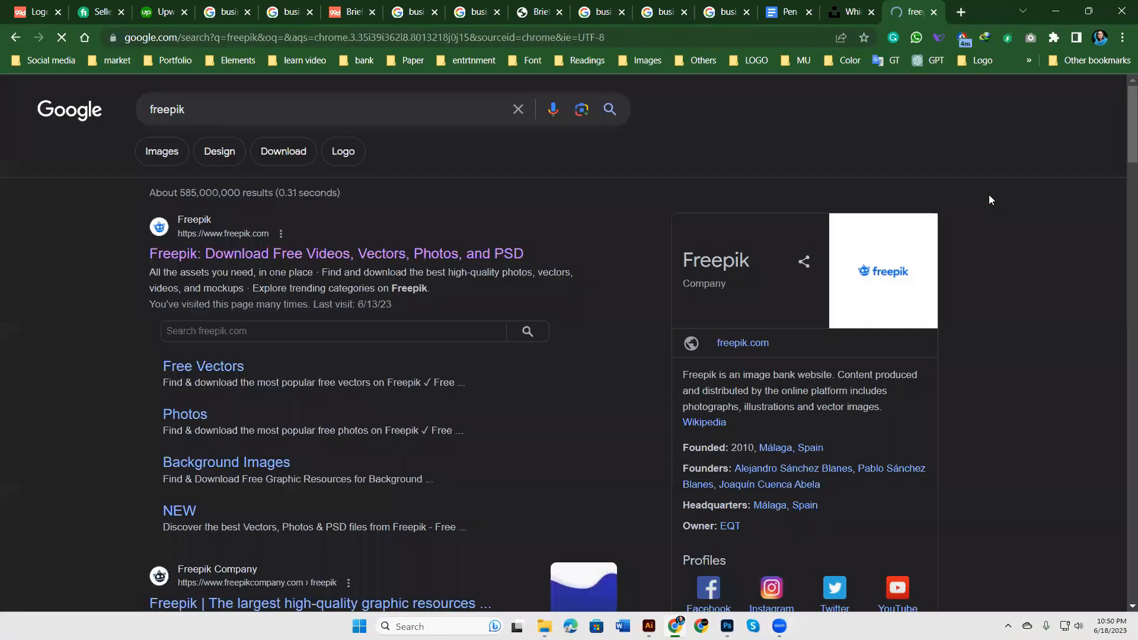
pyautogui.click(356, 261)
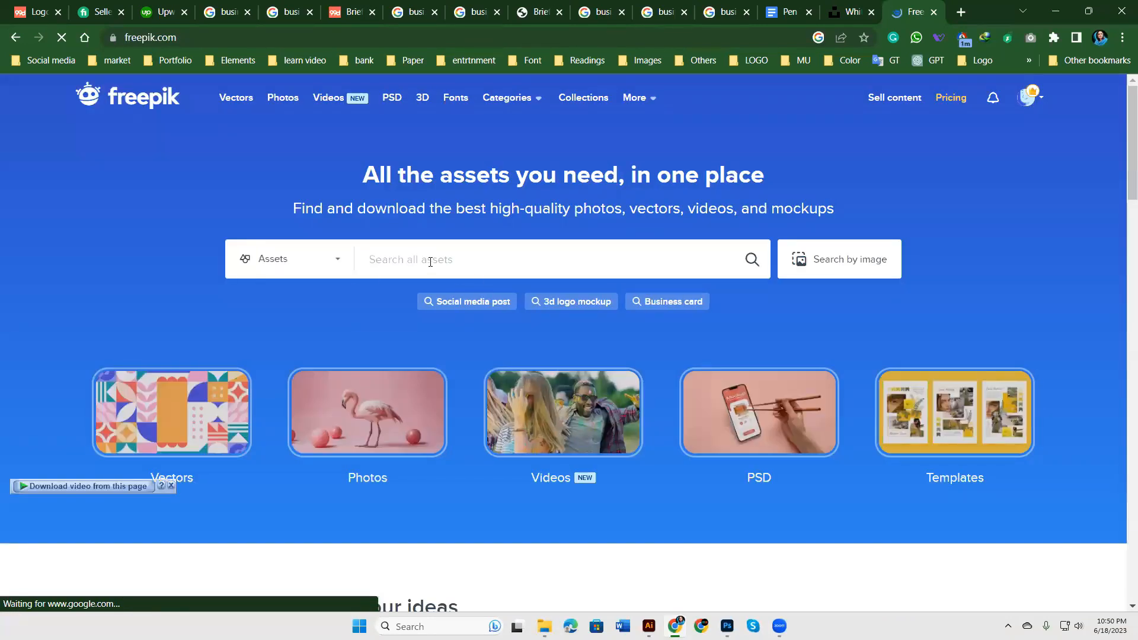
pyautogui.click(431, 260)
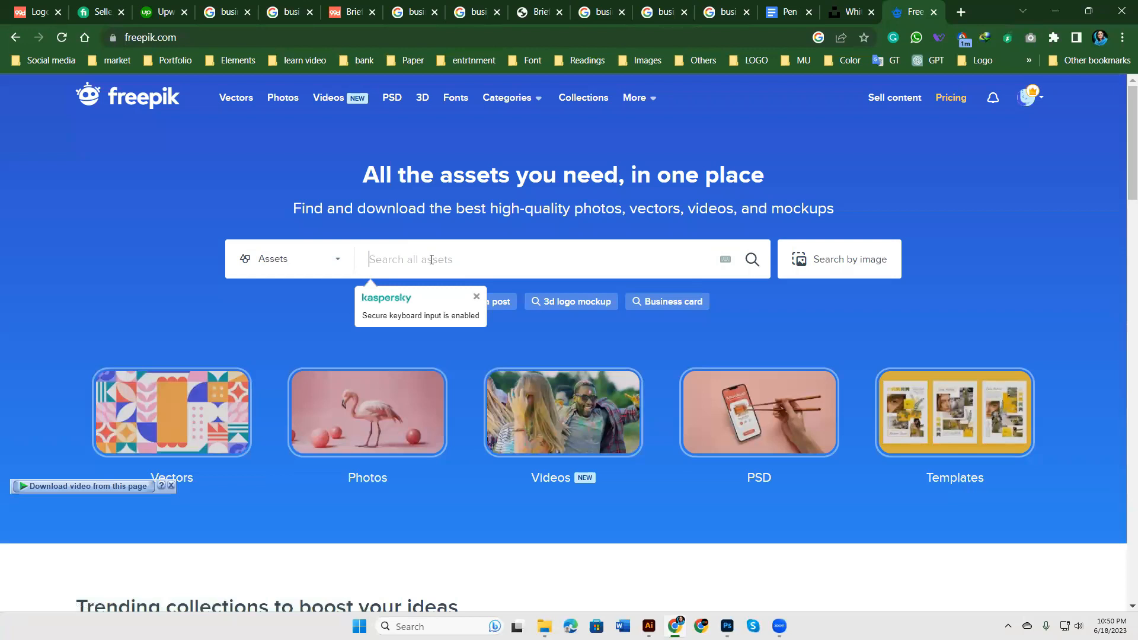
pyautogui.write('pho')
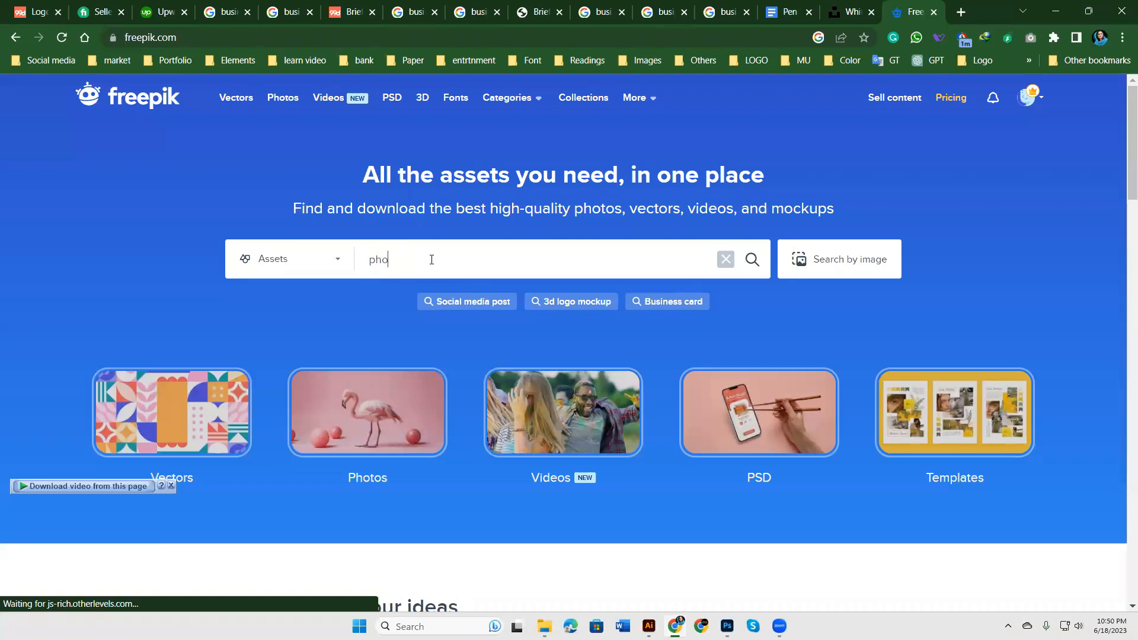
pyautogui.write('ne icon')
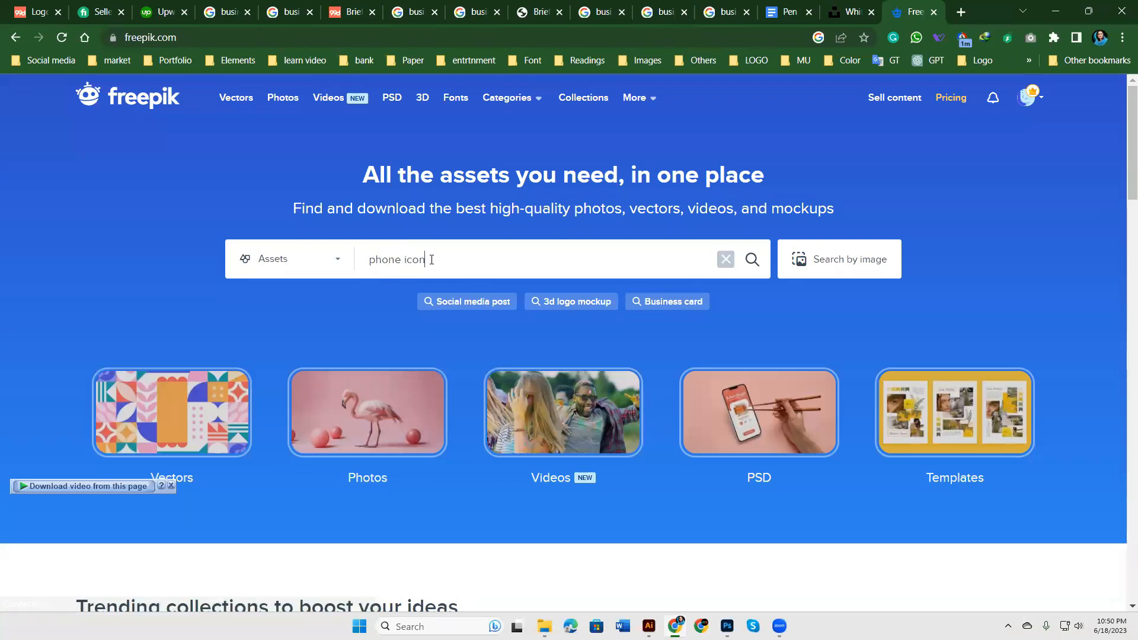
pyautogui.press('Return')
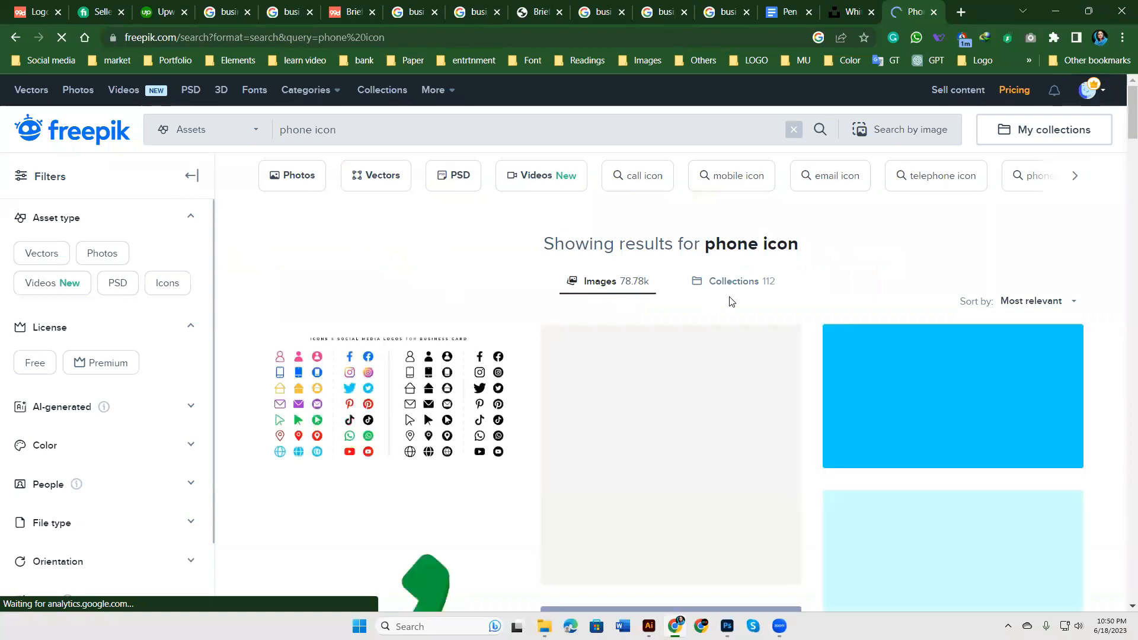
# Step: Browse the phone icon results and start downloading the gradients-and-gold social media icons PSD
pyautogui.scroll(-3, 731, 301)
pyautogui.click(468, 264)
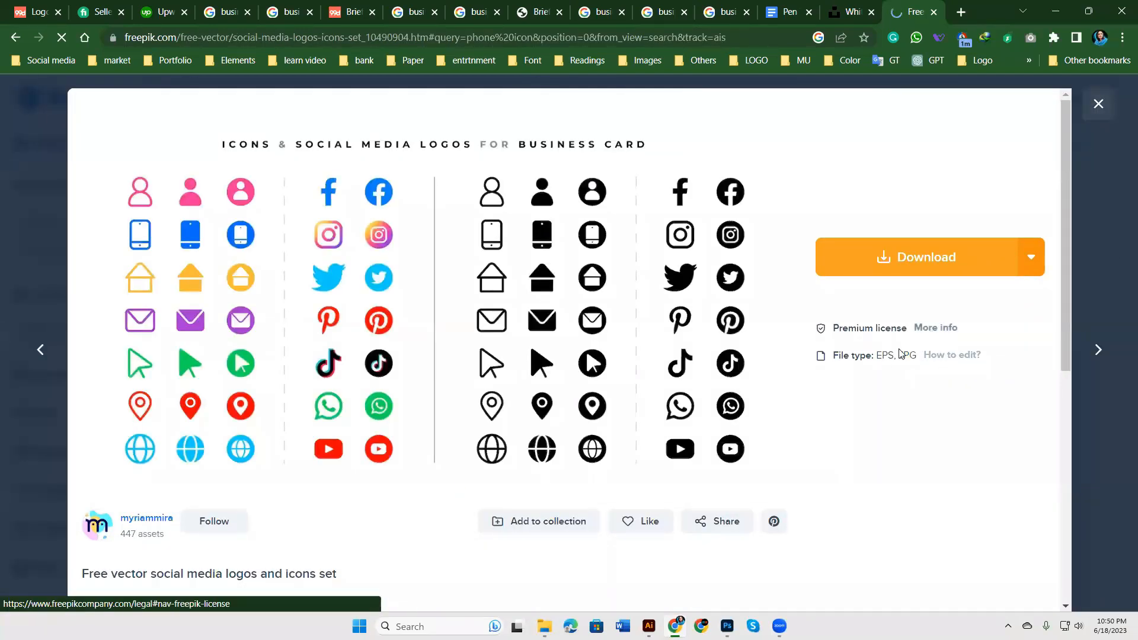
pyautogui.click(1098, 106)
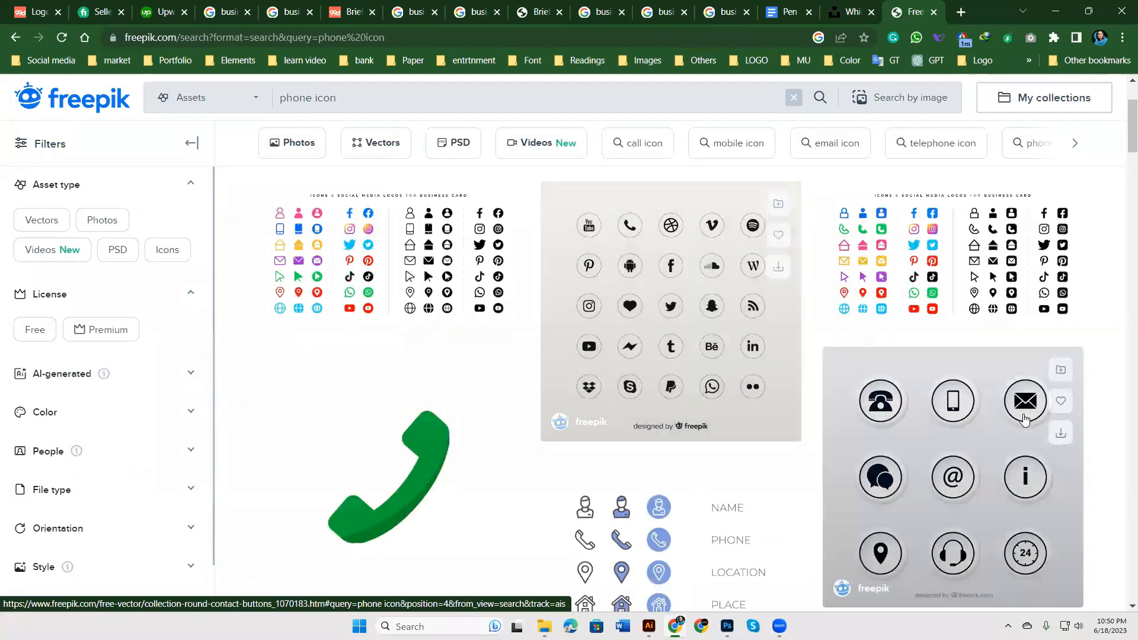
pyautogui.click(1005, 303)
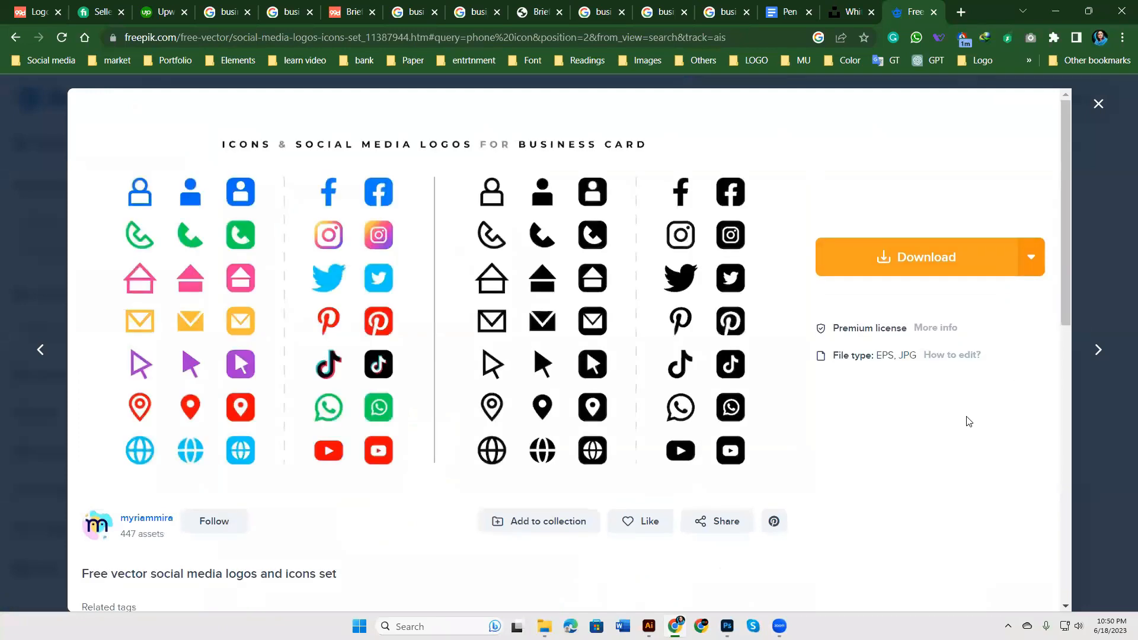
pyautogui.click(1090, 119)
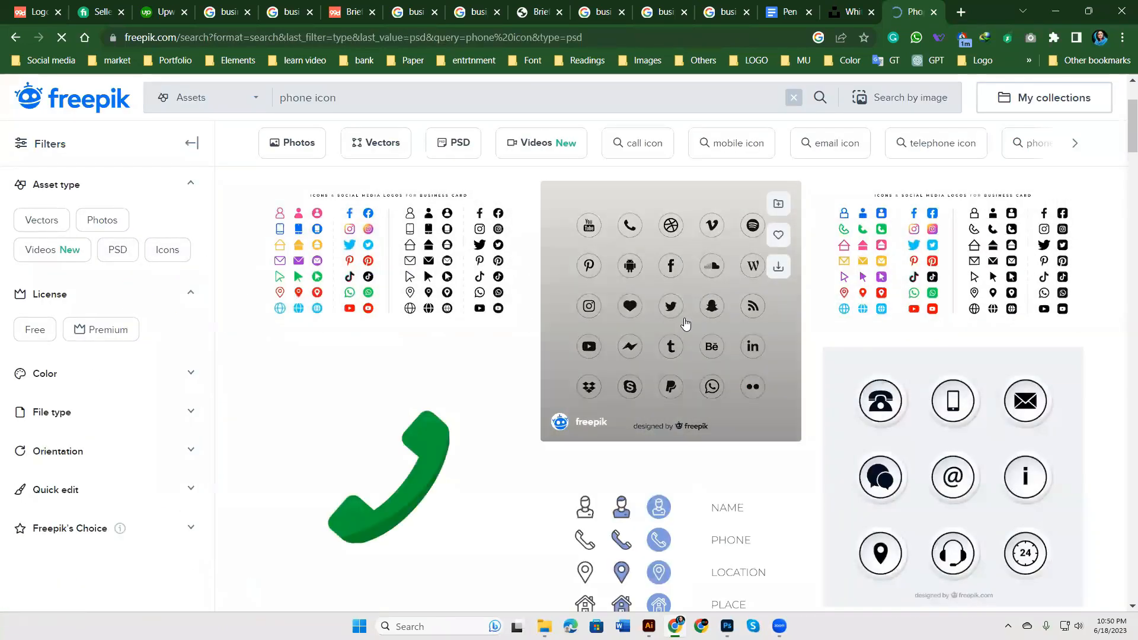
pyautogui.scroll(-10, 1039, 413)
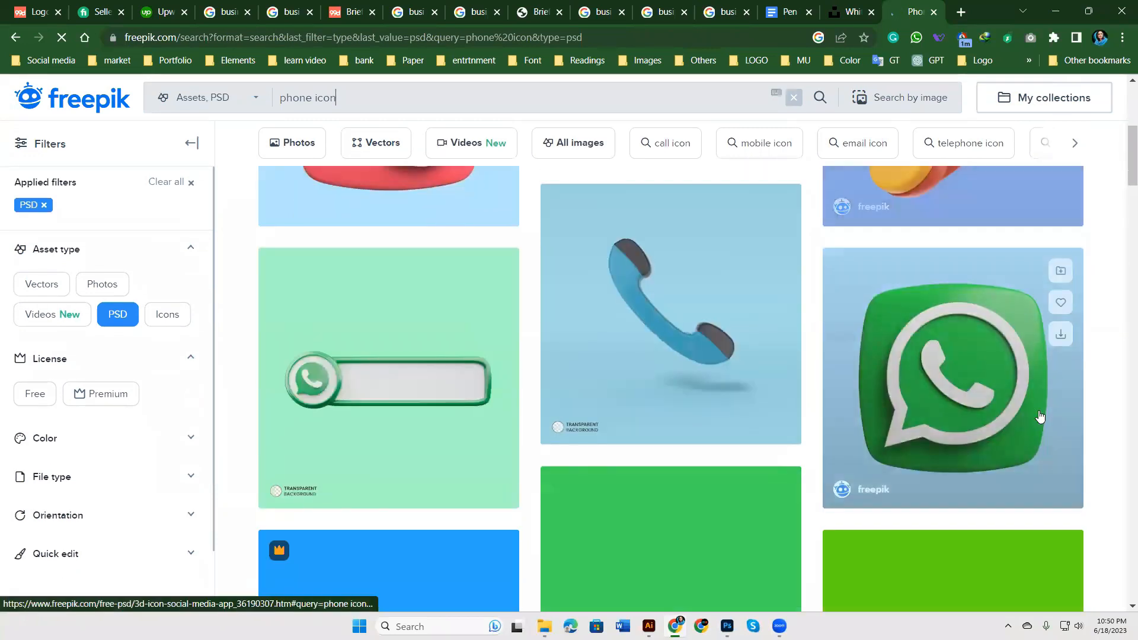
pyautogui.scroll(-2, 1083, 443)
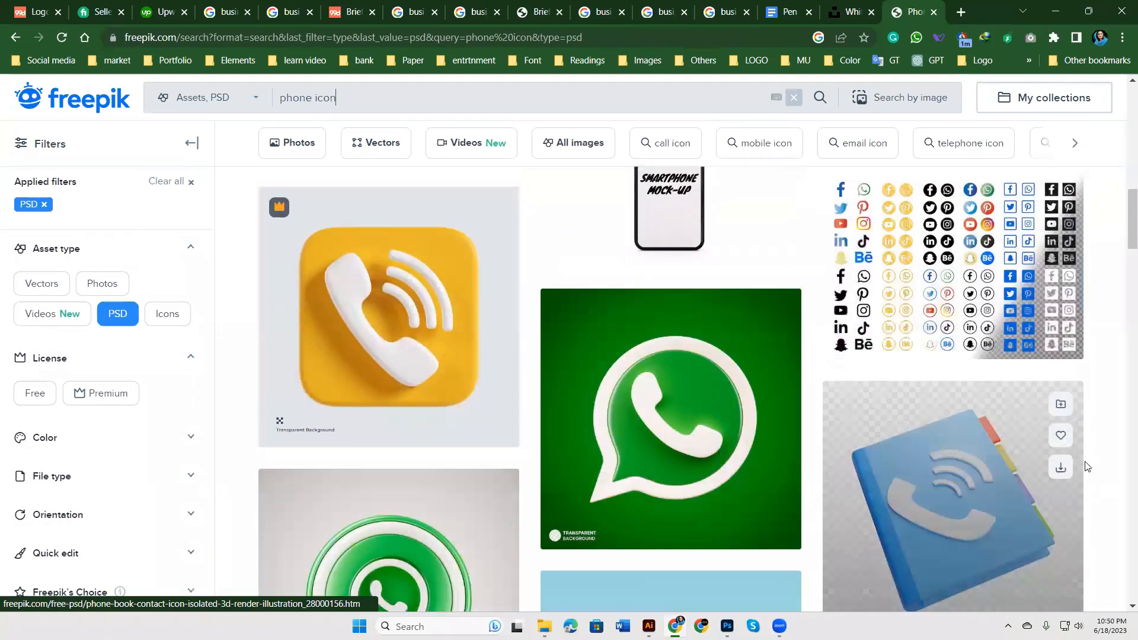
pyautogui.click(955, 244)
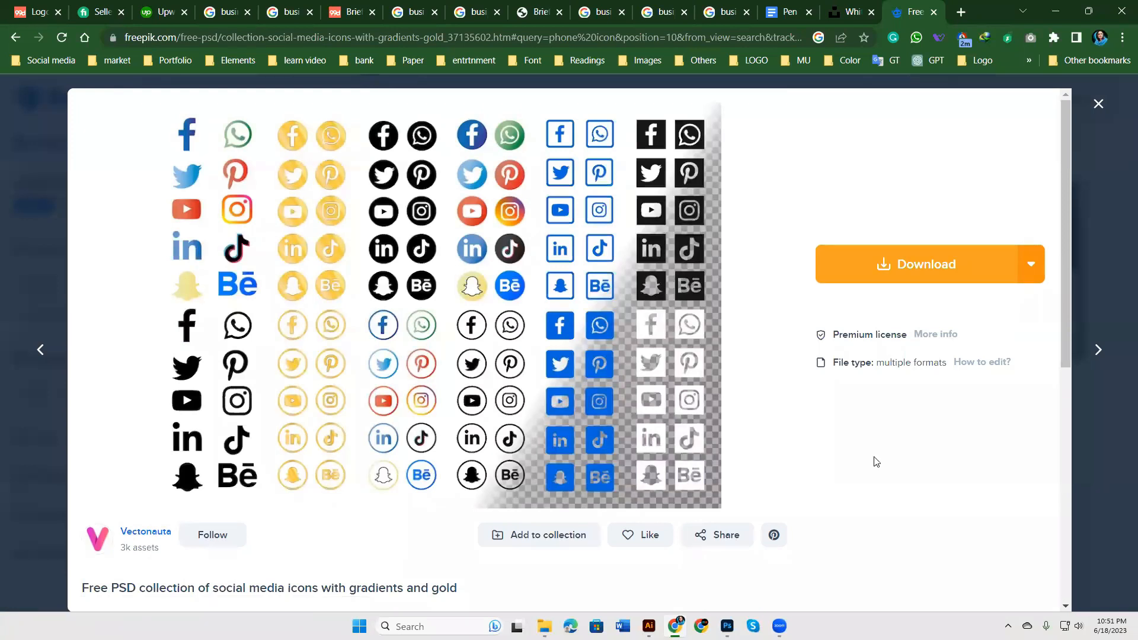
pyautogui.click(919, 277)
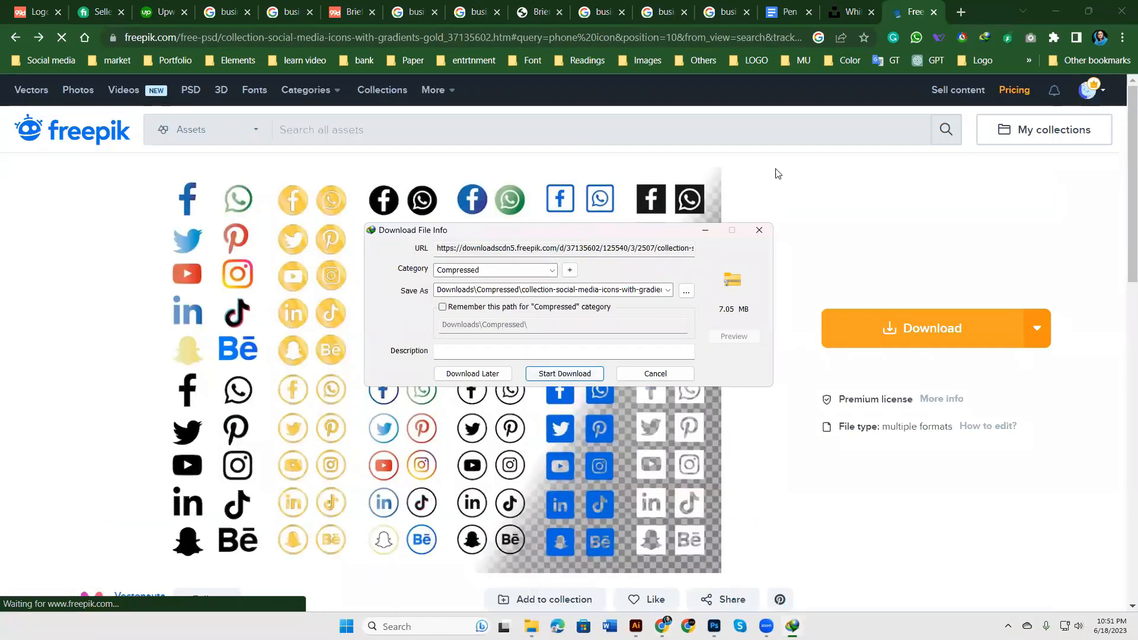
# Step: Save the 7.05 MB gold-gradient icons zip and open its folder once finished
pyautogui.click(565, 373)
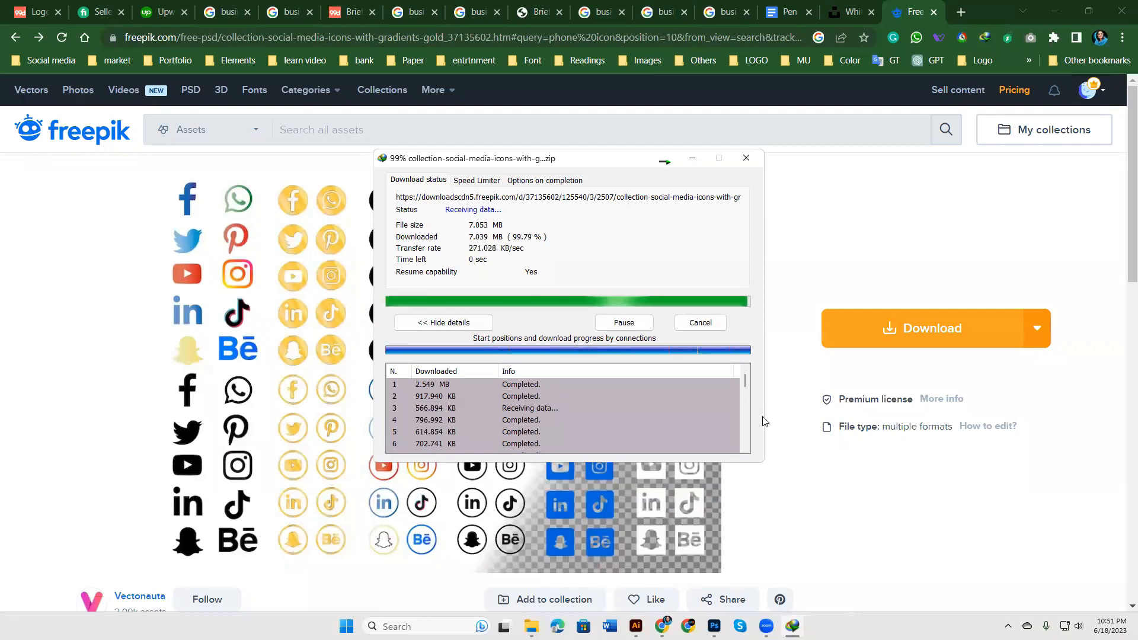
pyautogui.click(596, 356)
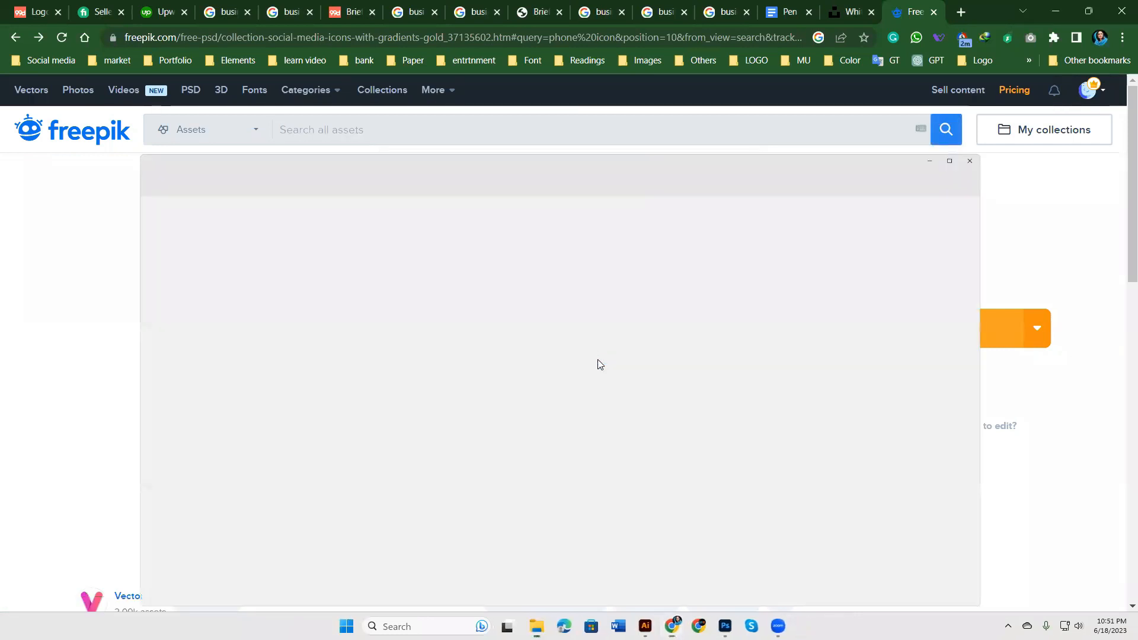
# Step: Extract the downloaded icons zip into the Downloads\Compressed folder
pyautogui.rightClick(136, 156)
pyautogui.click(208, 437)
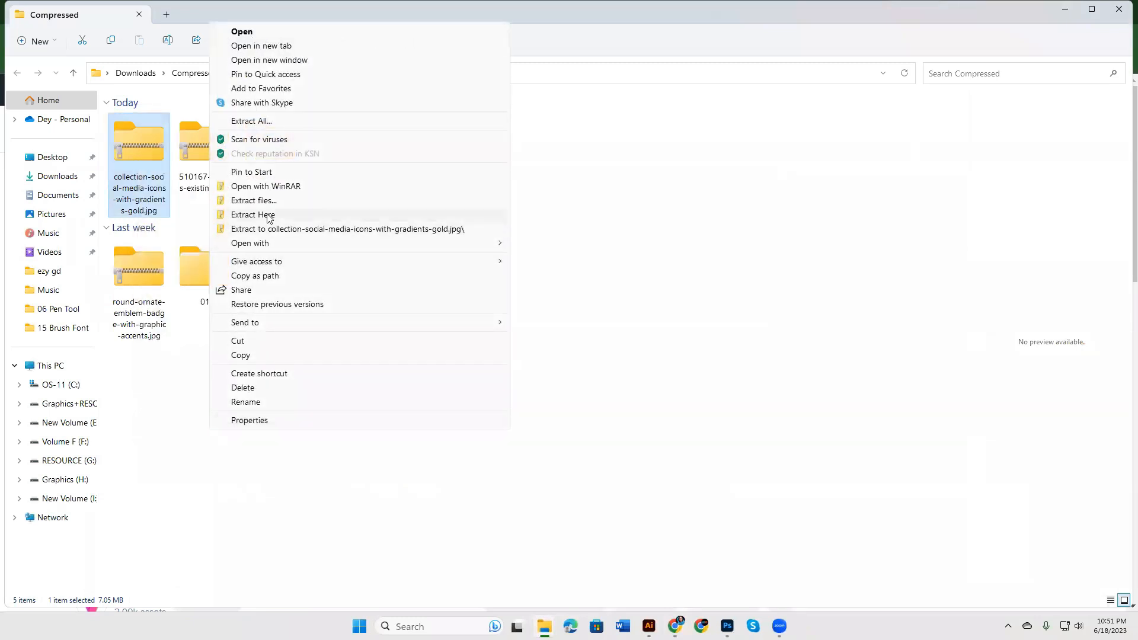
pyautogui.click(264, 215)
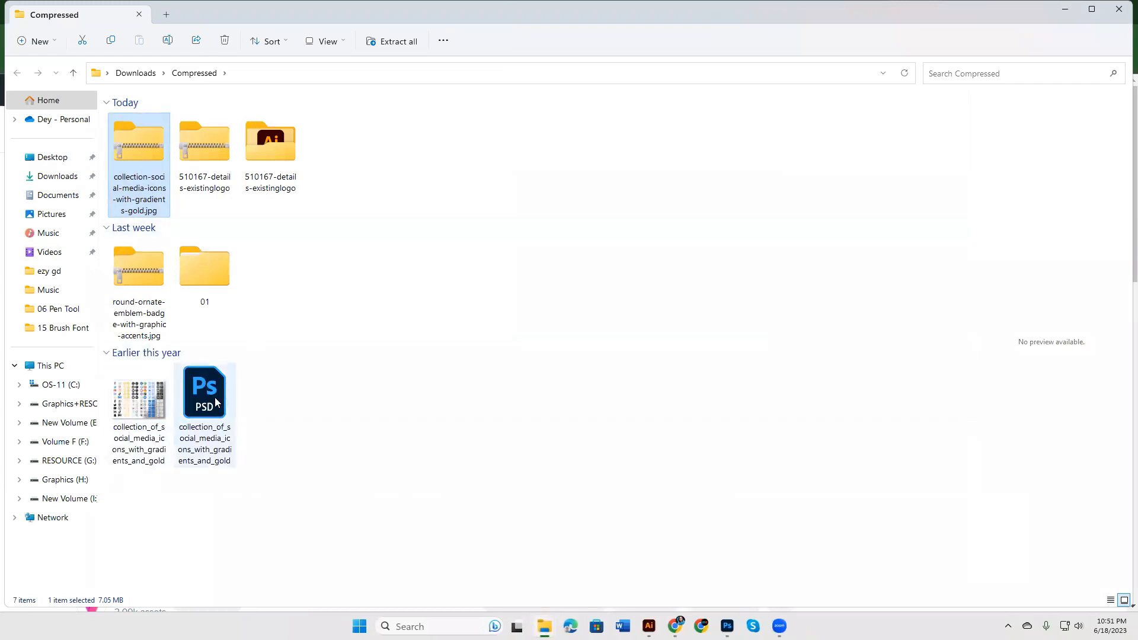
# Step: Open the extracted social icons PSD in Photoshop
pyautogui.click(204, 402)
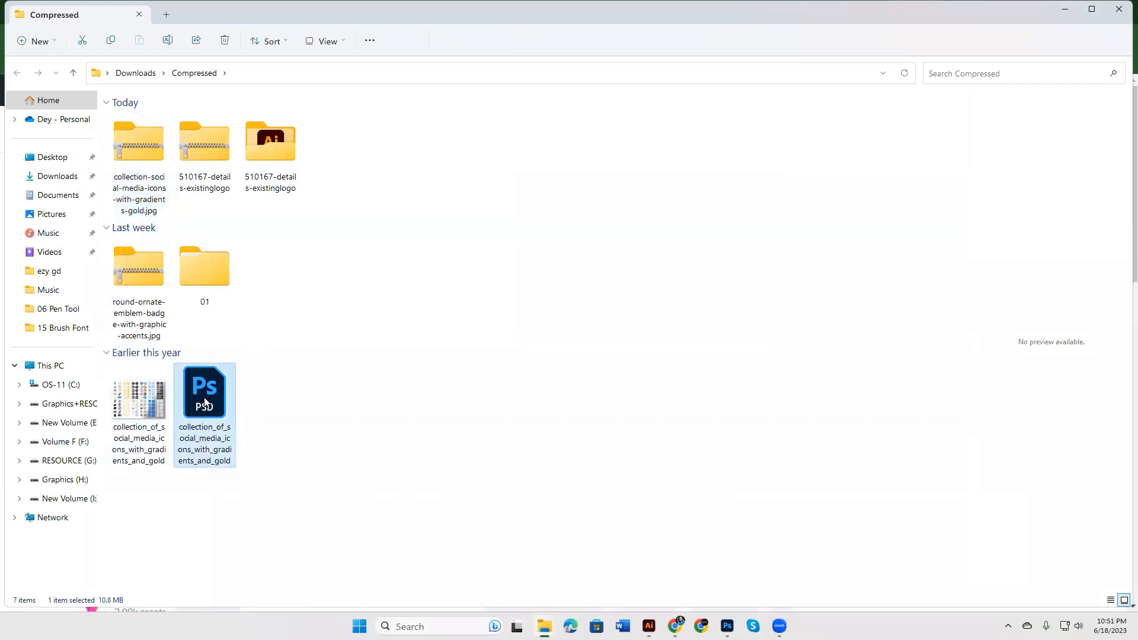
pyautogui.rightClick(205, 402)
pyautogui.click(244, 411)
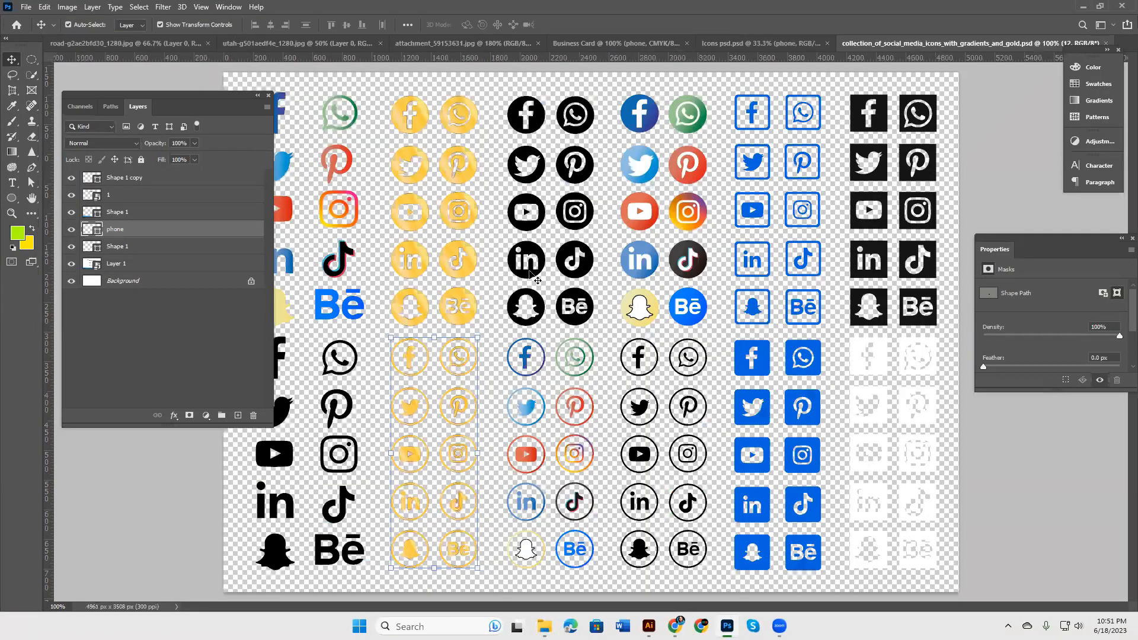
# Step: Drag the black LinkedIn icon onto Business Card, and duplicate the YouTube layer into it
pyautogui.moveTo(533, 251); pyautogui.dragTo(709, 292)
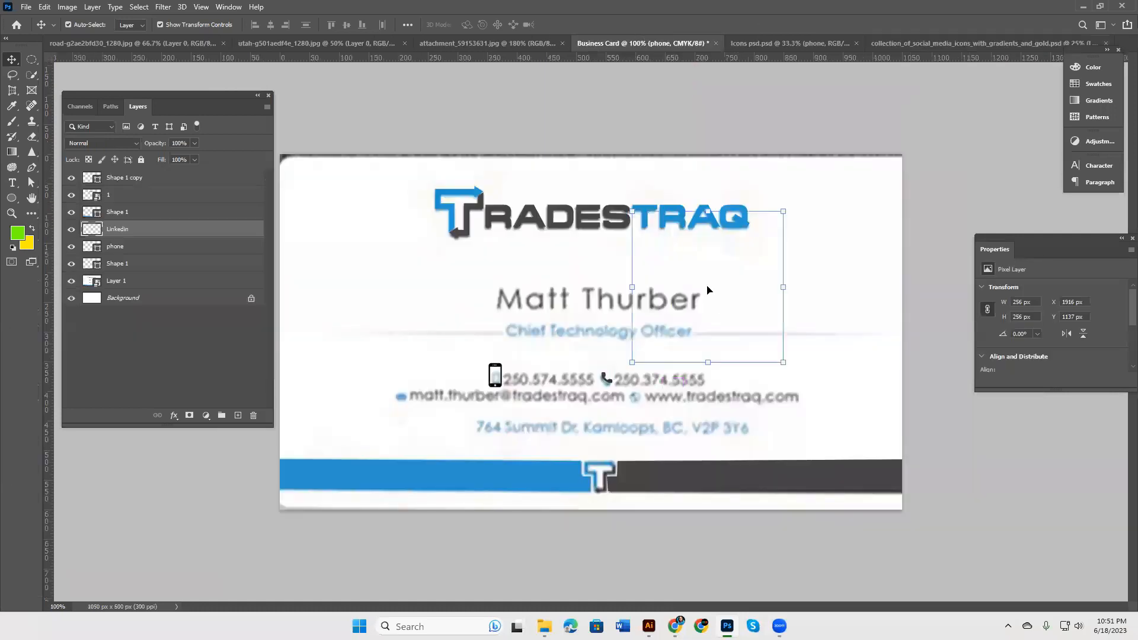
pyautogui.click(943, 46)
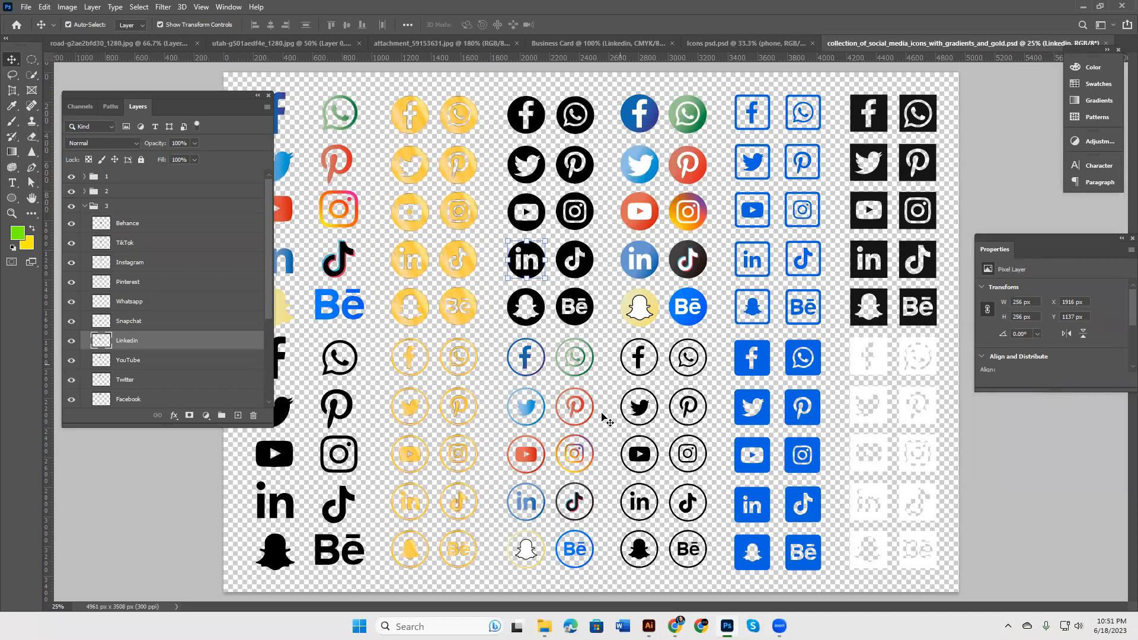
pyautogui.click(286, 462)
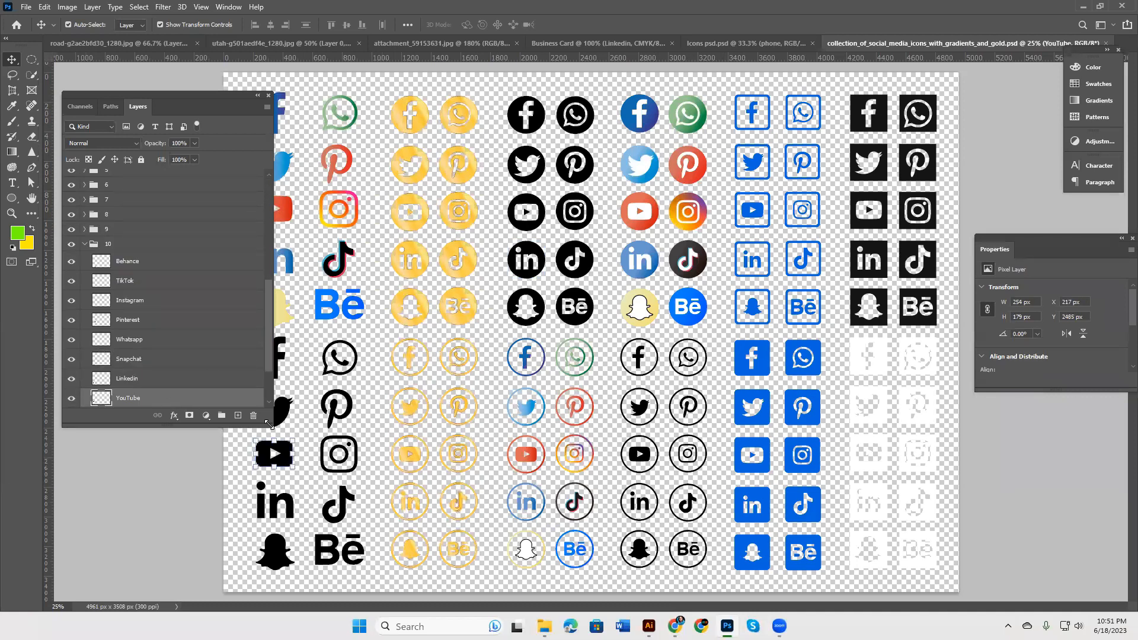
pyautogui.moveTo(268, 424); pyautogui.dragTo(264, 471)
pyautogui.rightClick(161, 403)
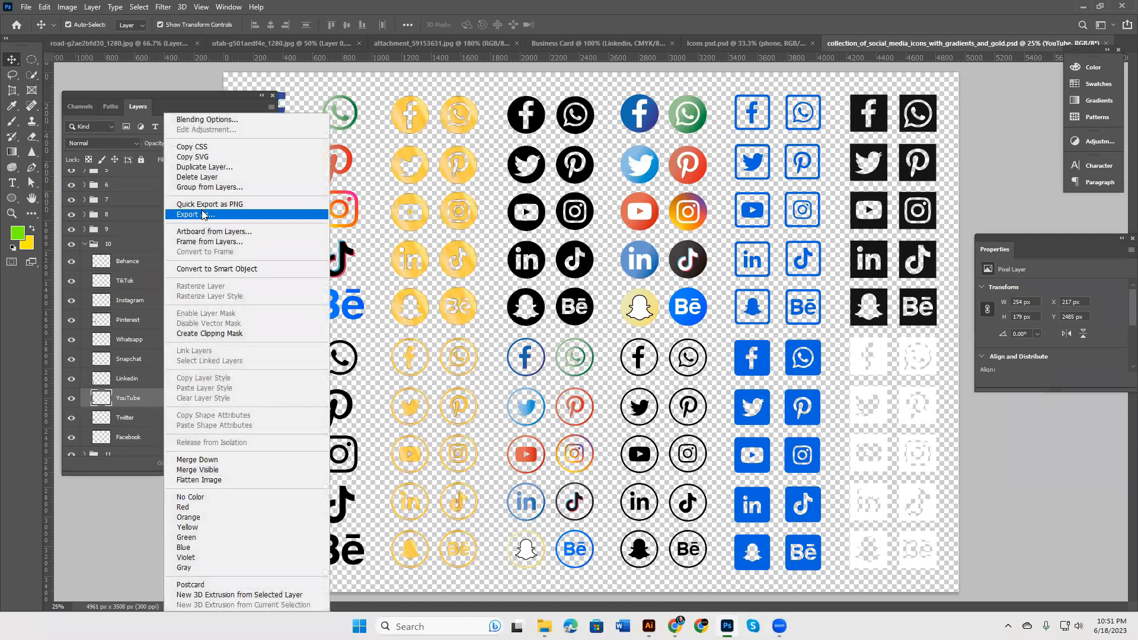
pyautogui.click(262, 168)
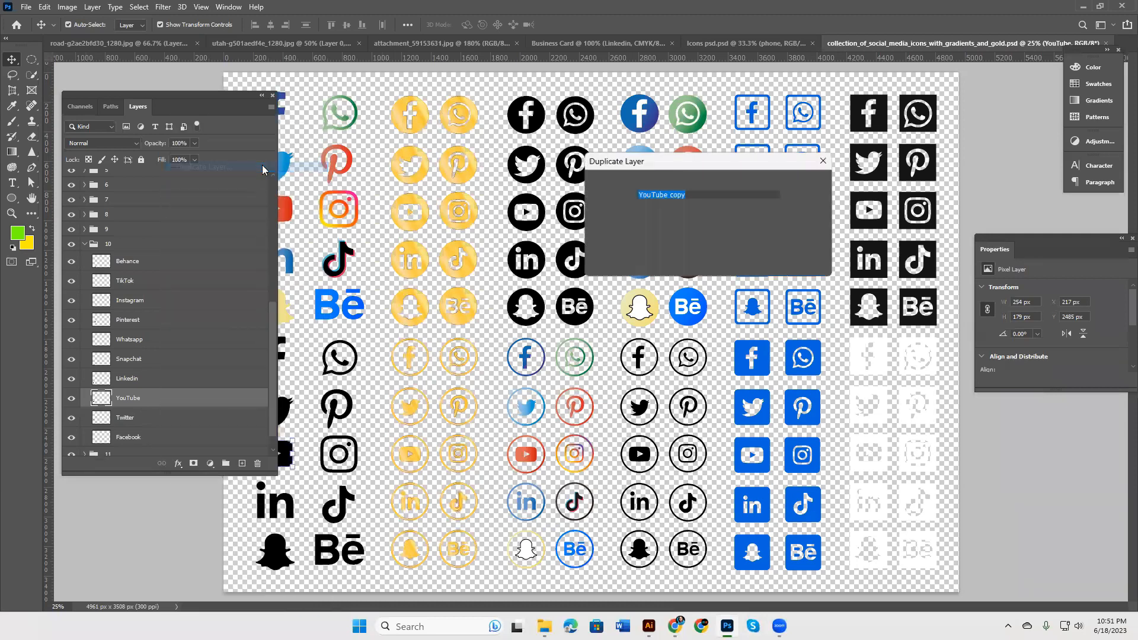
pyautogui.click(778, 230)
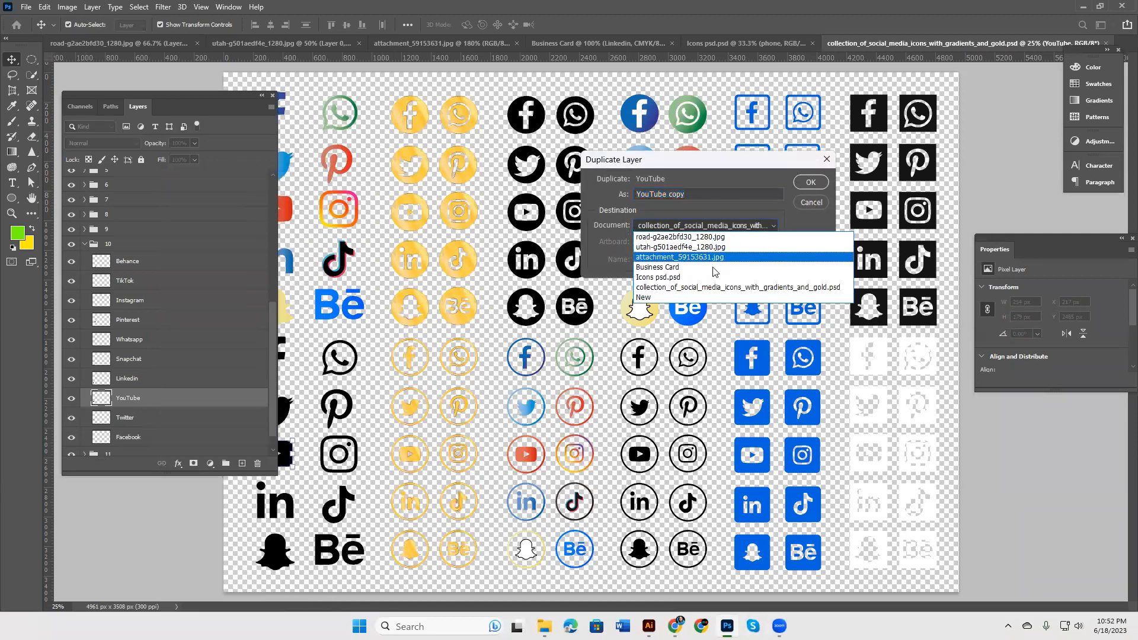
pyautogui.click(697, 276)
pyautogui.click(820, 182)
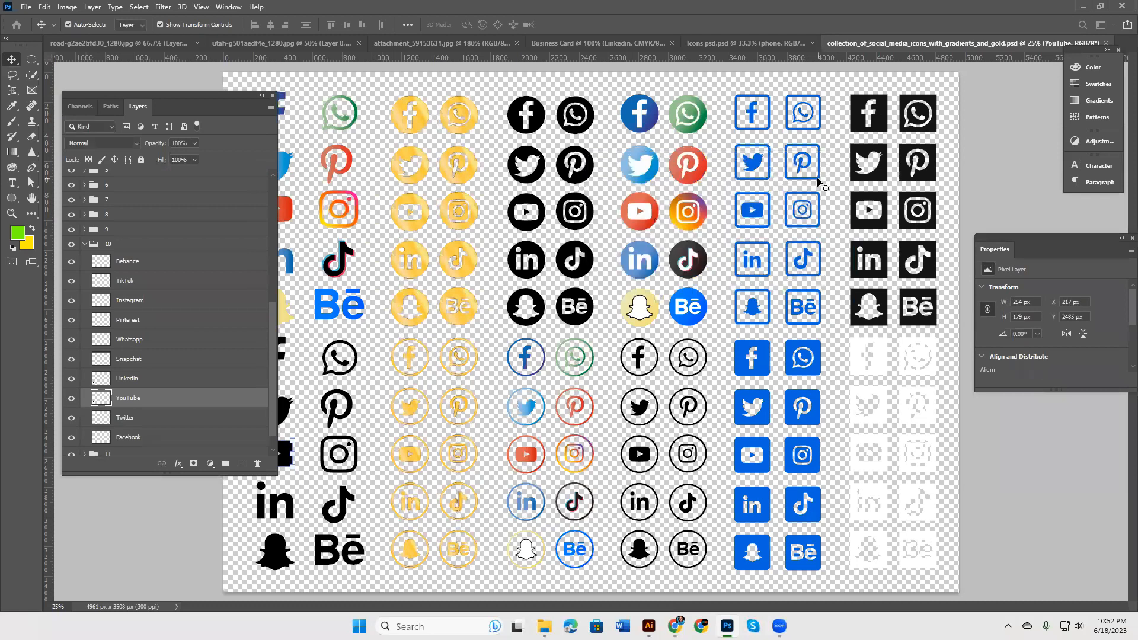
pyautogui.click(611, 43)
pyautogui.moveTo(568, 360); pyautogui.dragTo(391, 351)
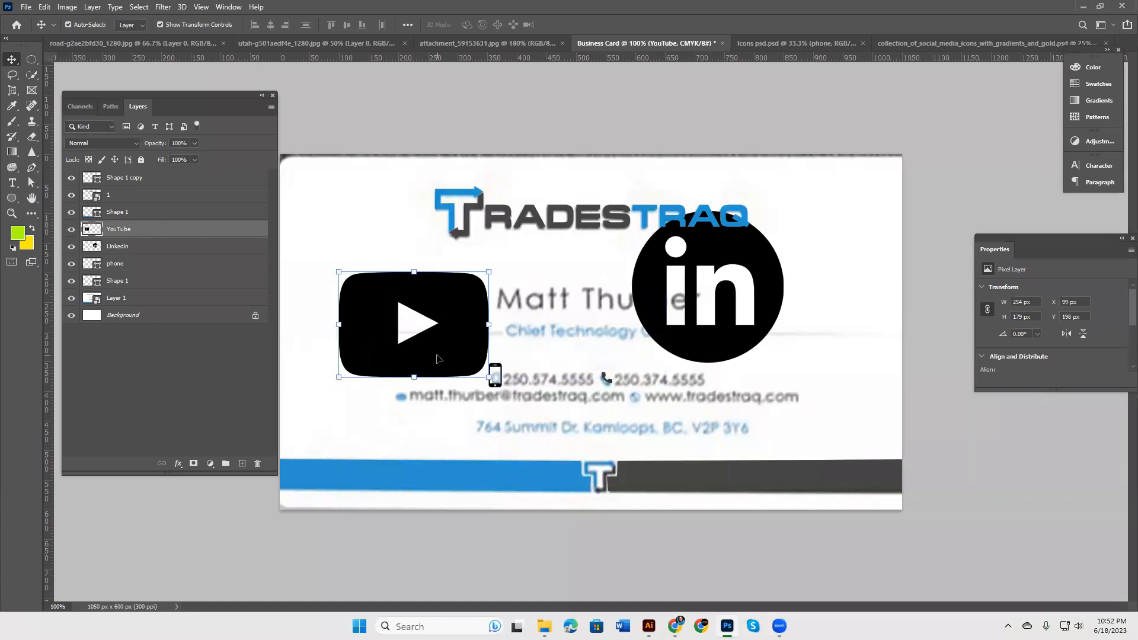
# Step: Scale the YouTube icon to about 23% beside the address line, then minimize Photoshop
pyautogui.hotkey('ctrl', 't')
pyautogui.moveTo(492, 380); pyautogui.dragTo(449, 436)
pyautogui.click(587, 26)
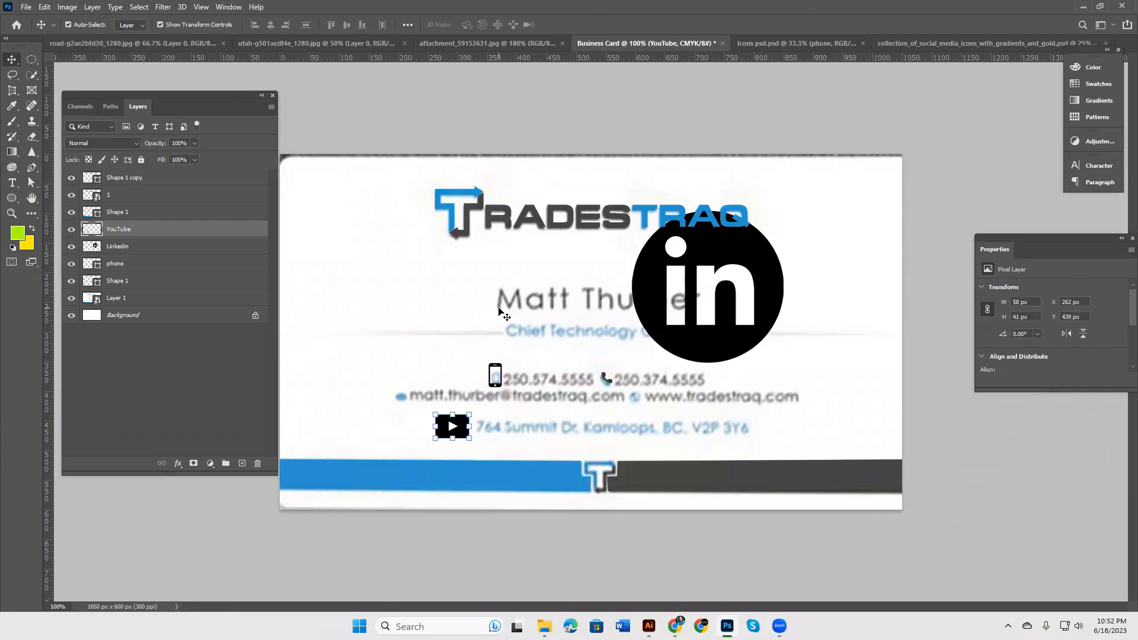
pyautogui.click(1083, 7)
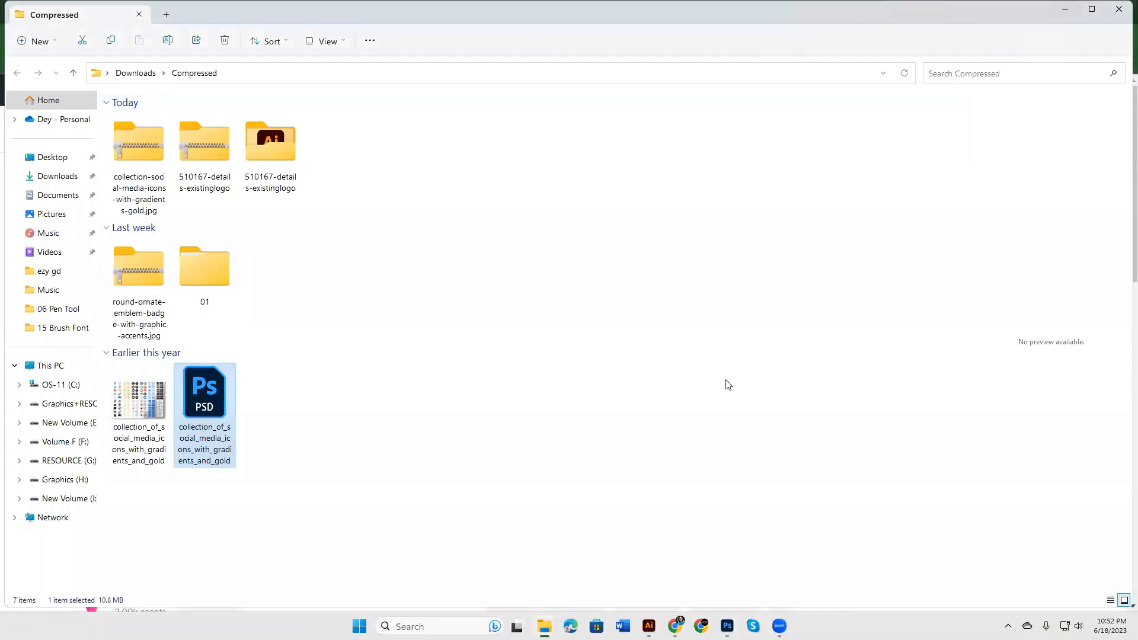
# Step: Return to Chrome and show the Google Images preview of the MEG business card
pyautogui.click(675, 626)
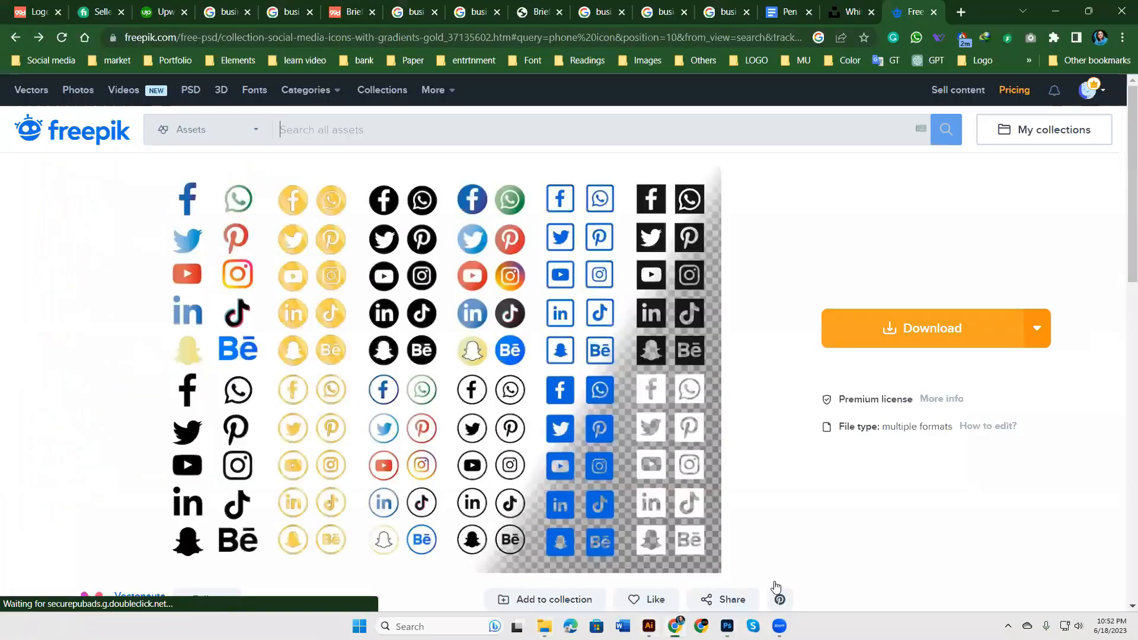
pyautogui.click(743, 3)
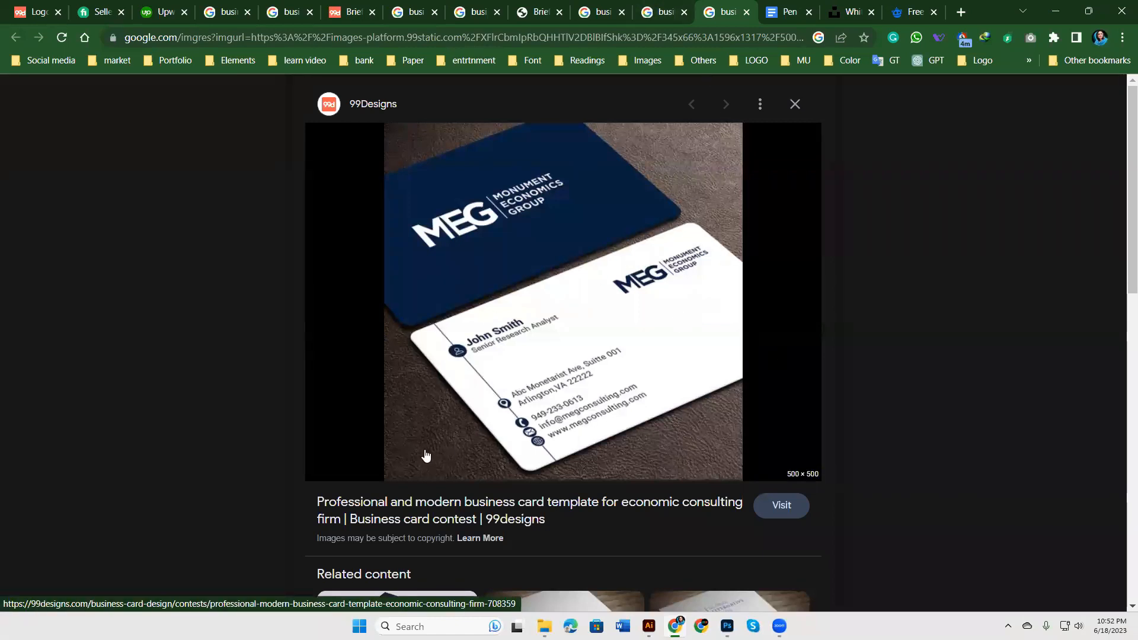
# Step: Review the Triumph, Asante, NEXTON and TradesTraq card references, ending on the TradesTraq brief
pyautogui.click(669, 5)
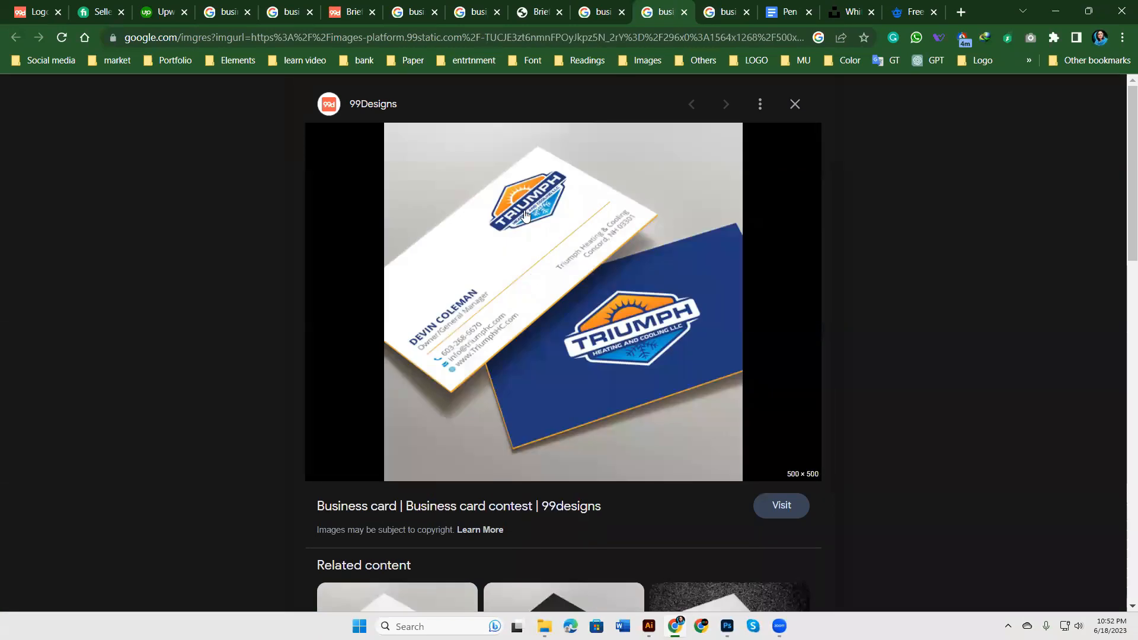
pyautogui.hotkey('ctrl', 'shift', 'Tab')
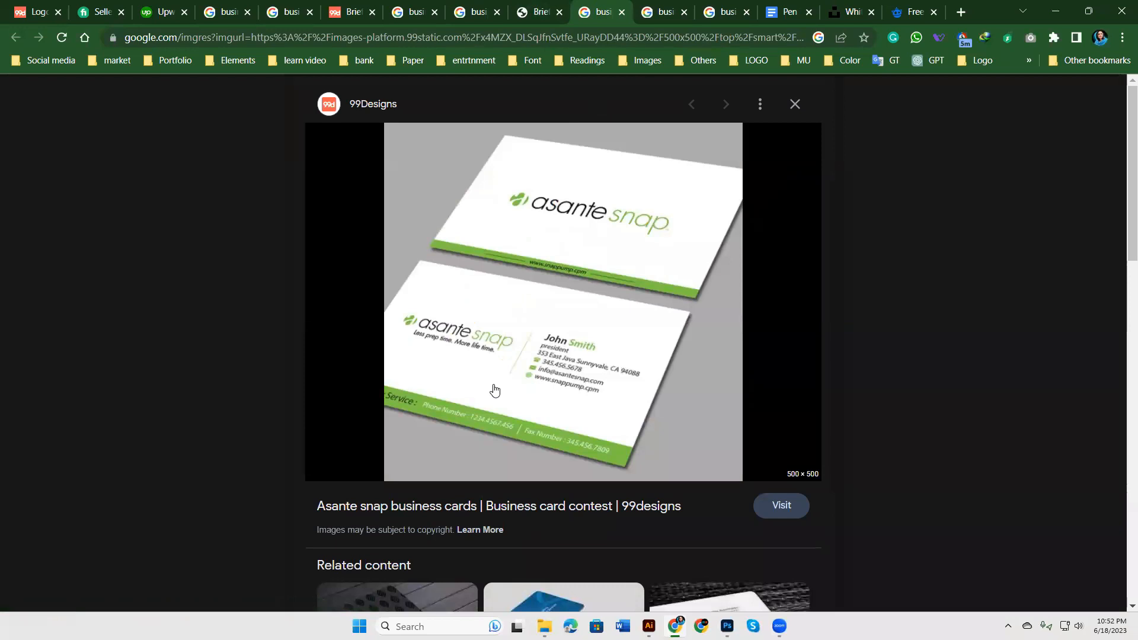
pyautogui.hotkey('ctrl', 'shift', 'Tab')
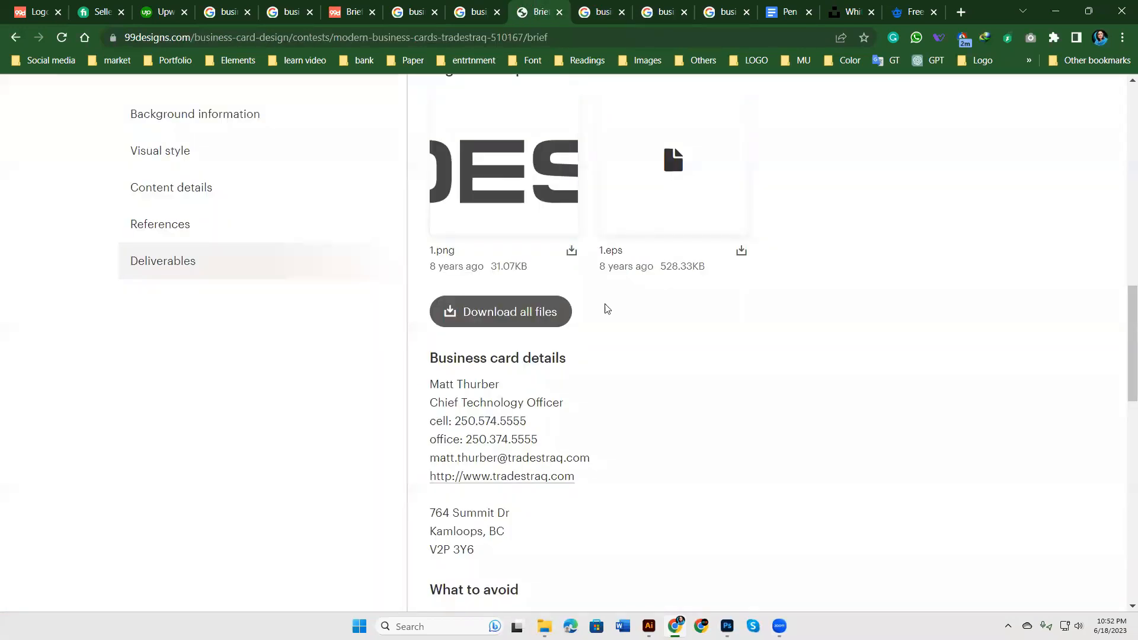
pyautogui.click(478, 12)
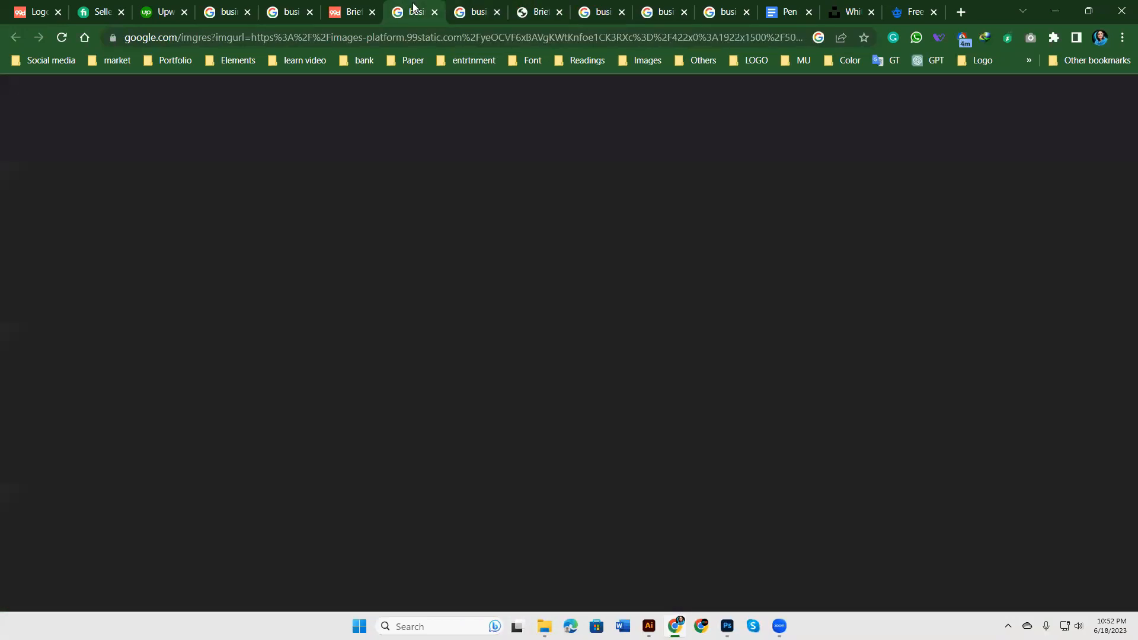
pyautogui.click(415, 11)
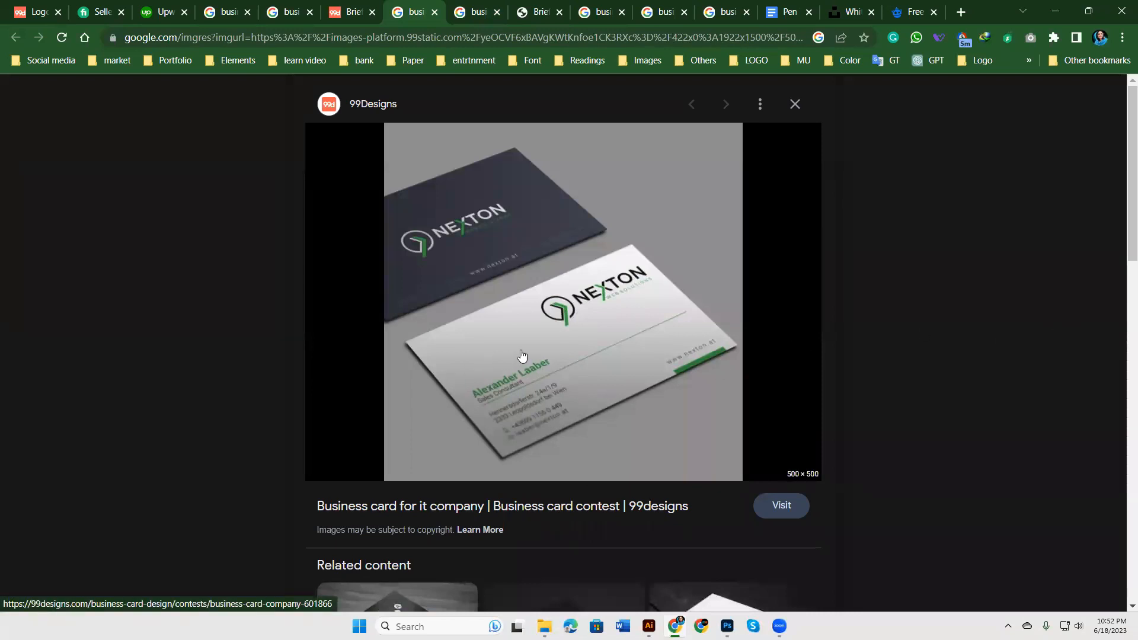
pyautogui.click(477, 12)
pyautogui.click(540, 11)
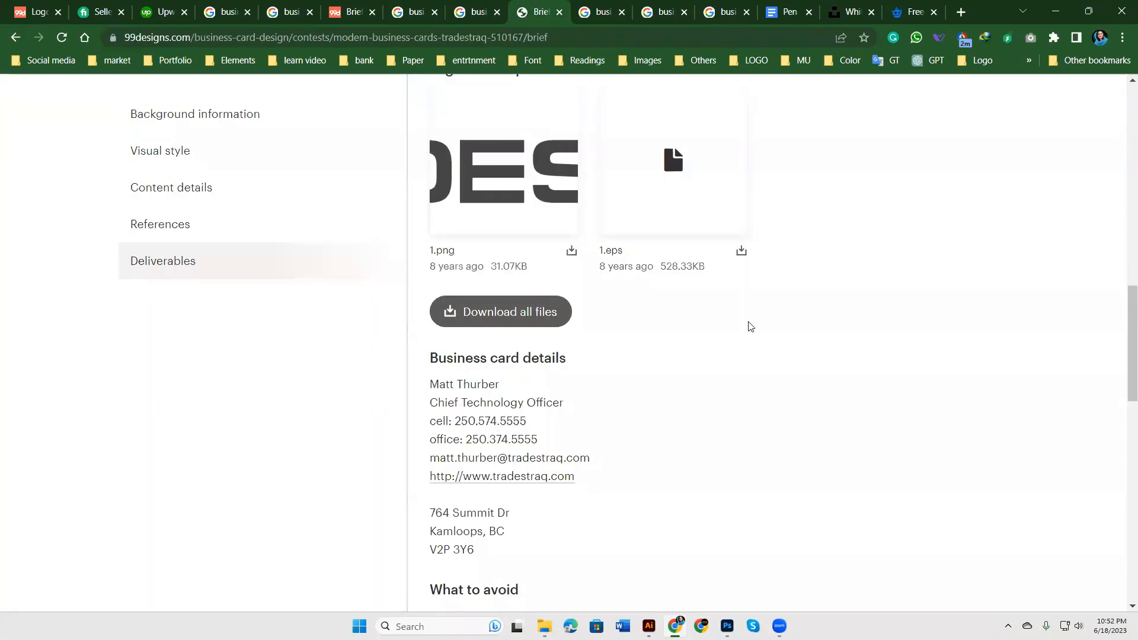
# Step: View the TradesTraq contest's winning design, then return to the Triumph card preview
pyautogui.scroll(15, 748, 325)
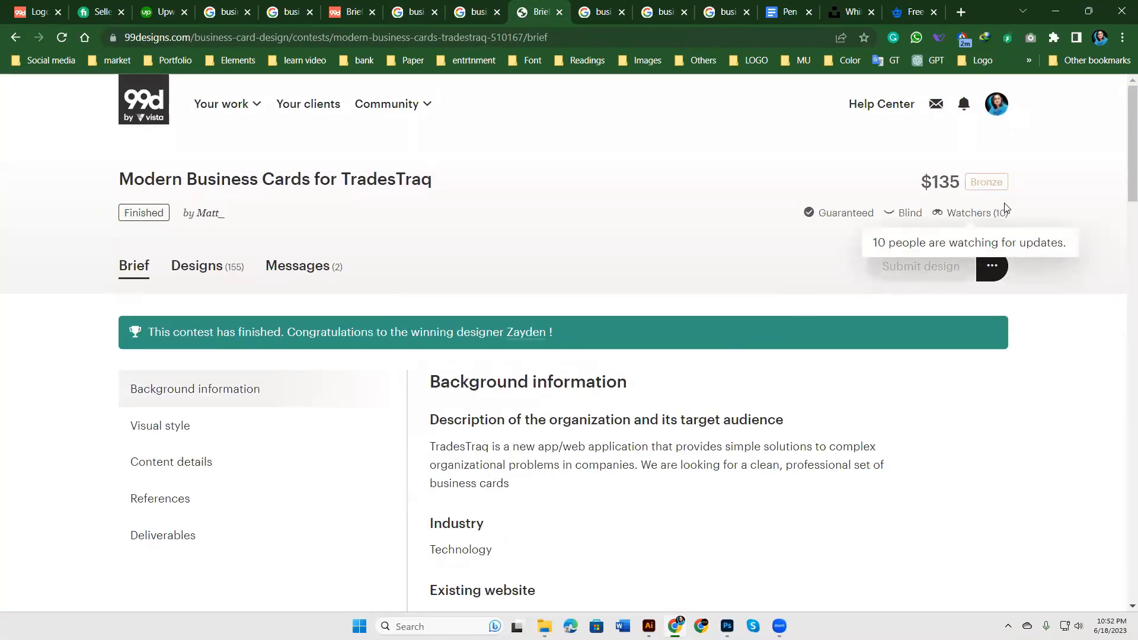
pyautogui.click(203, 267)
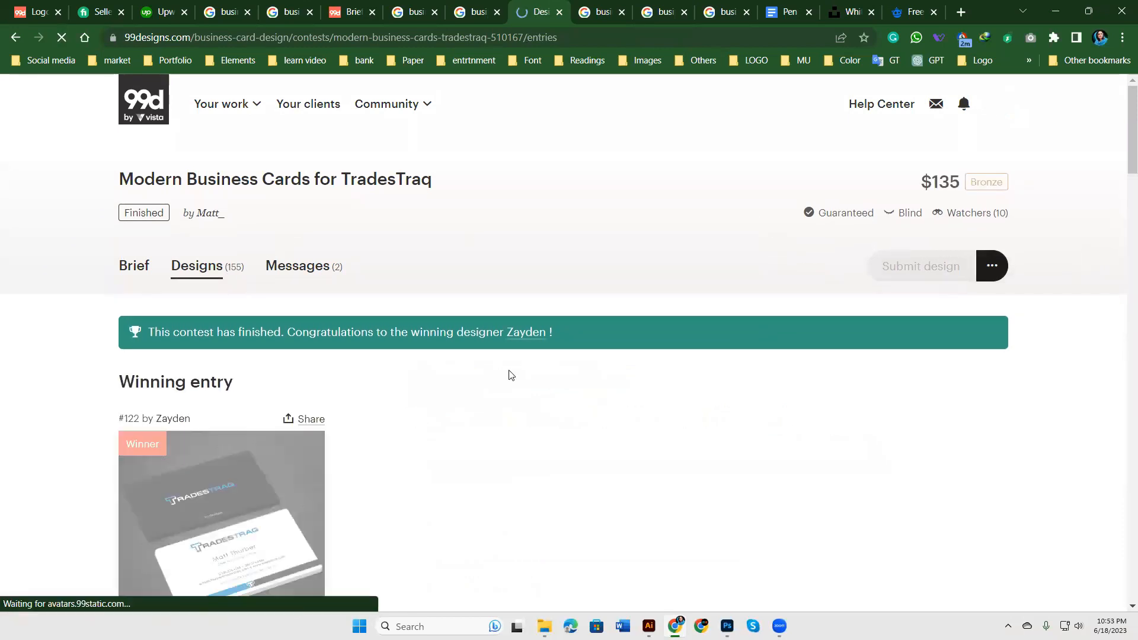
pyautogui.scroll(-2, 330, 419)
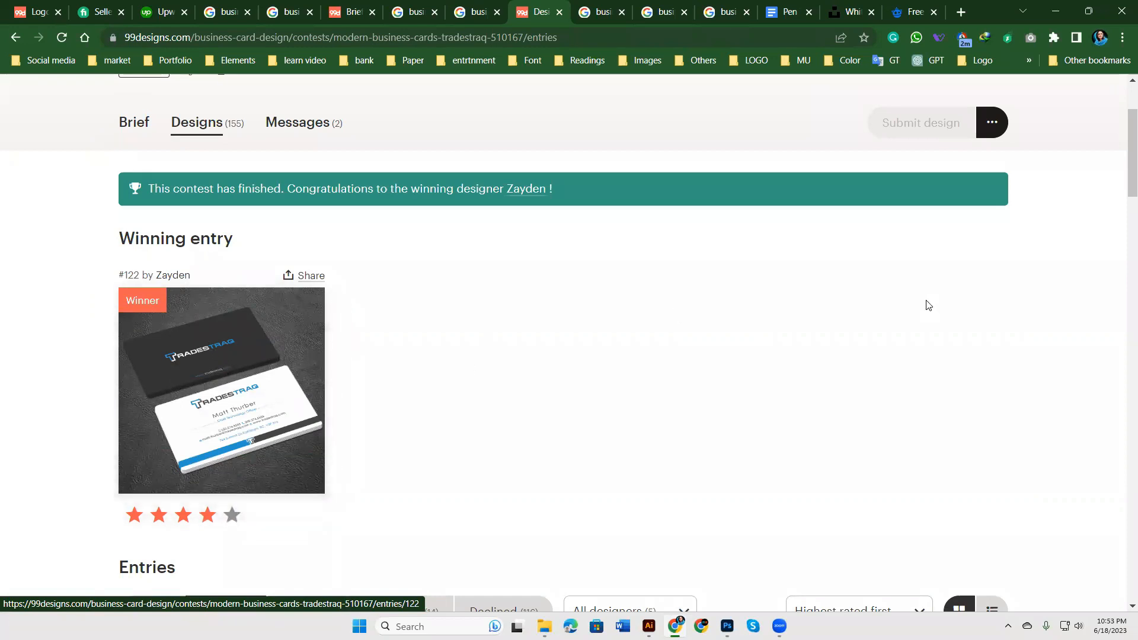
pyautogui.click(604, 11)
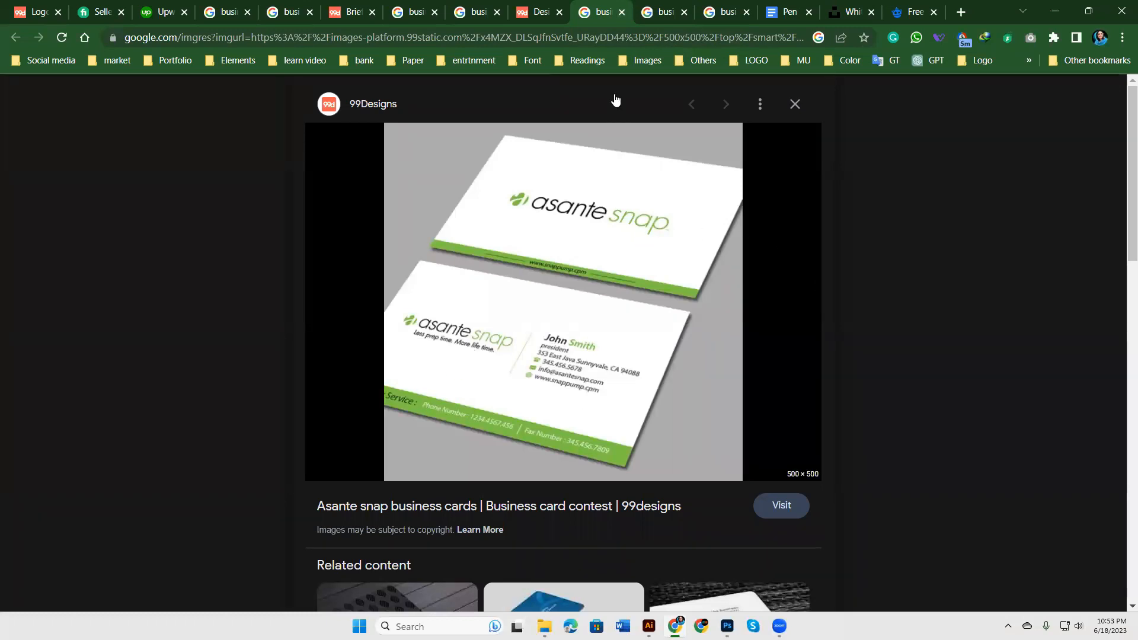
pyautogui.click(660, 7)
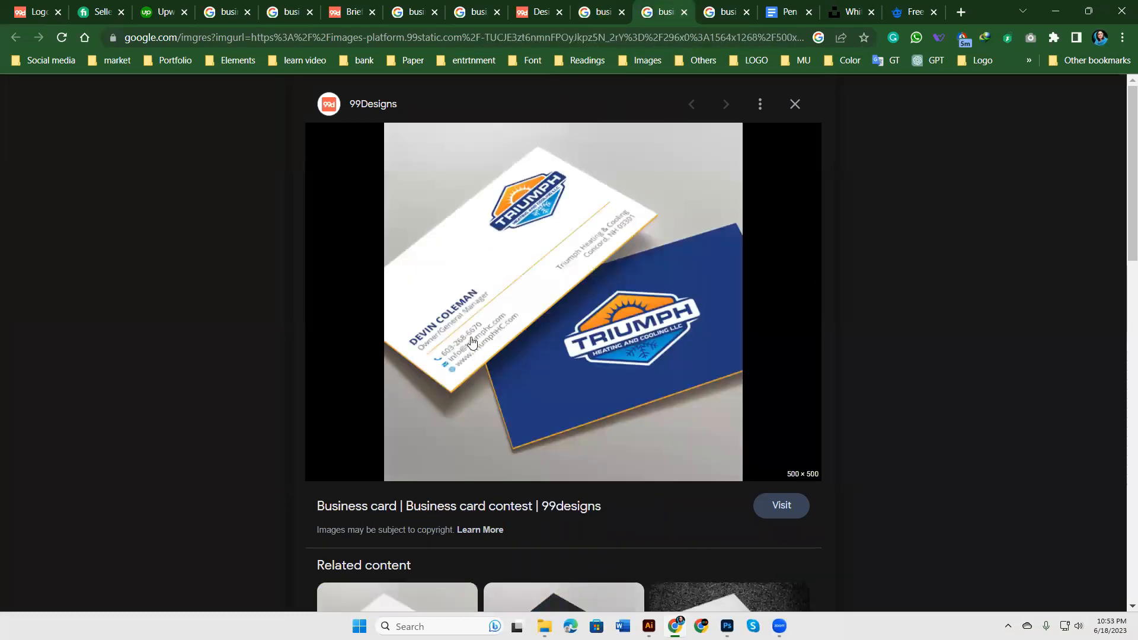